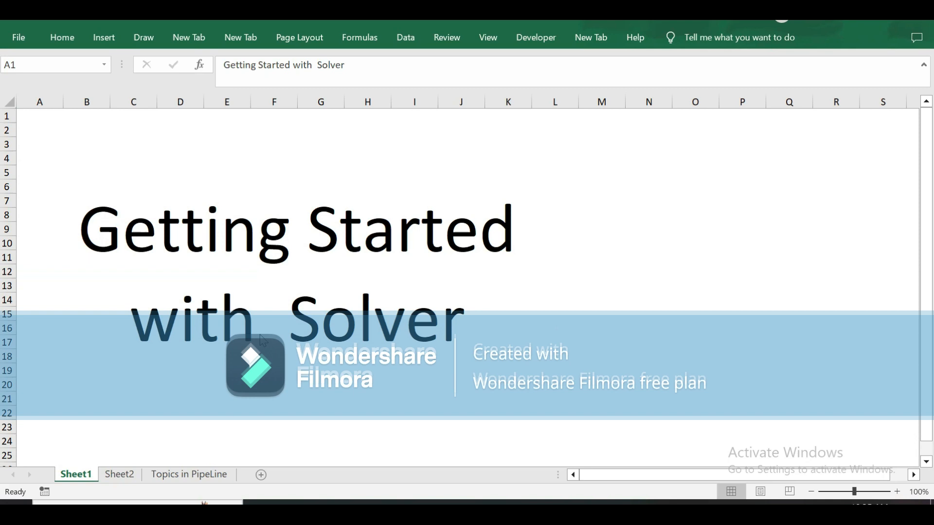
Open Sheet2 and examine the truck load table, the target cell and the selection flags in column O.
left_click(123, 476)
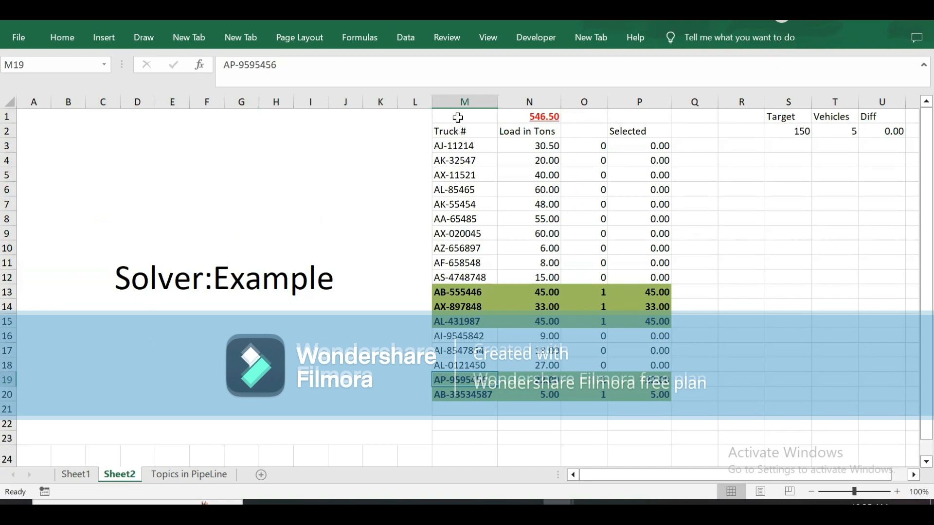
left_click(448, 145)
left_click_drag(447, 145, 543, 414)
left_click(801, 130)
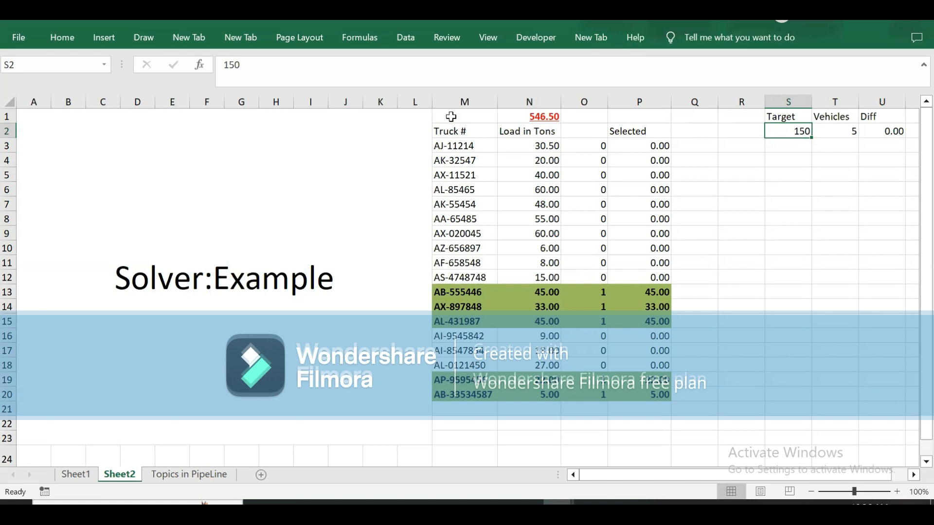
left_click_drag(448, 127, 655, 191)
key("ctrl+shift+Down")
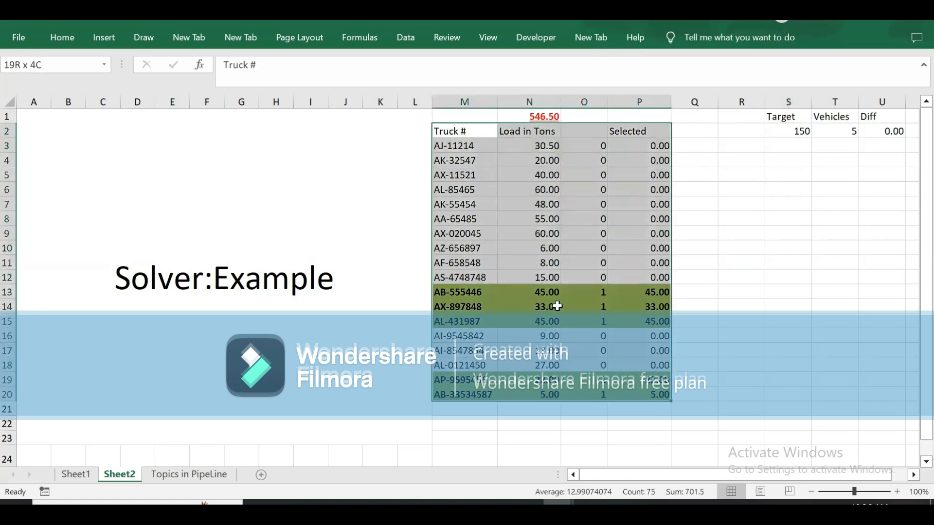
left_click_drag(606, 145, 604, 235)
key("ctrl+shift+Down")
key("shift+Up")
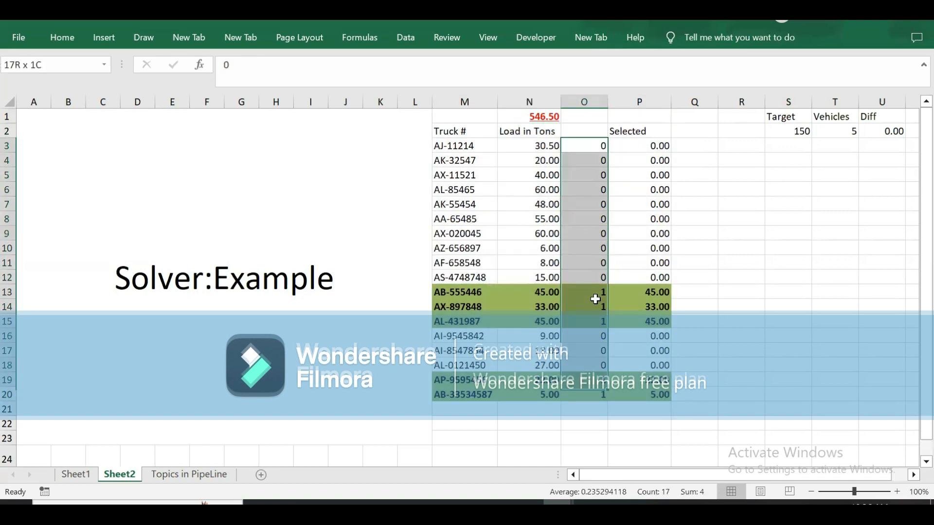
Inspect the Vehicles, Target and Diff cells in row 2 and the highlighted selected trucks.
left_click(847, 128)
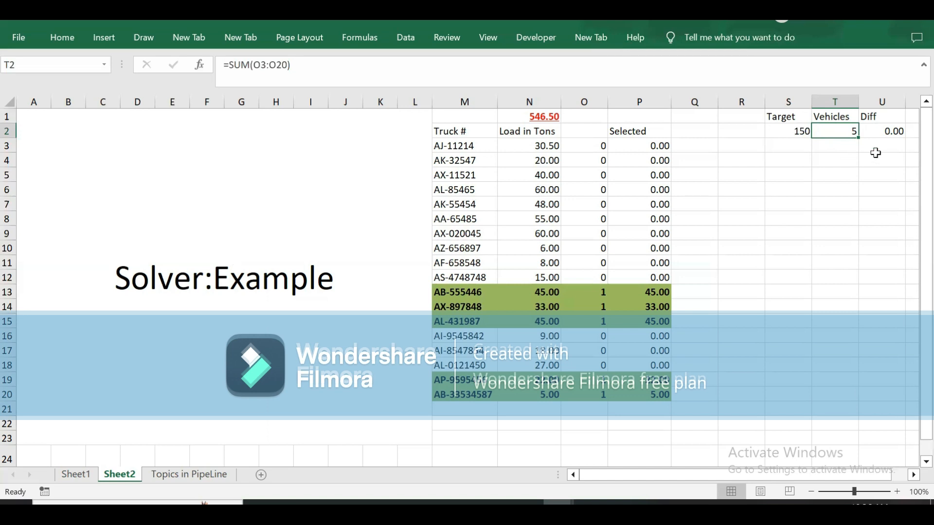
left_click(802, 129)
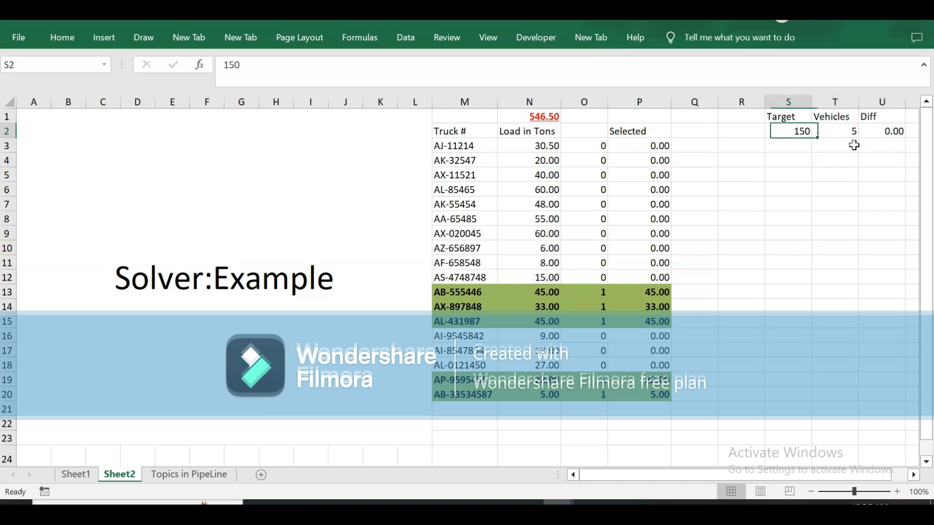
left_click(888, 131)
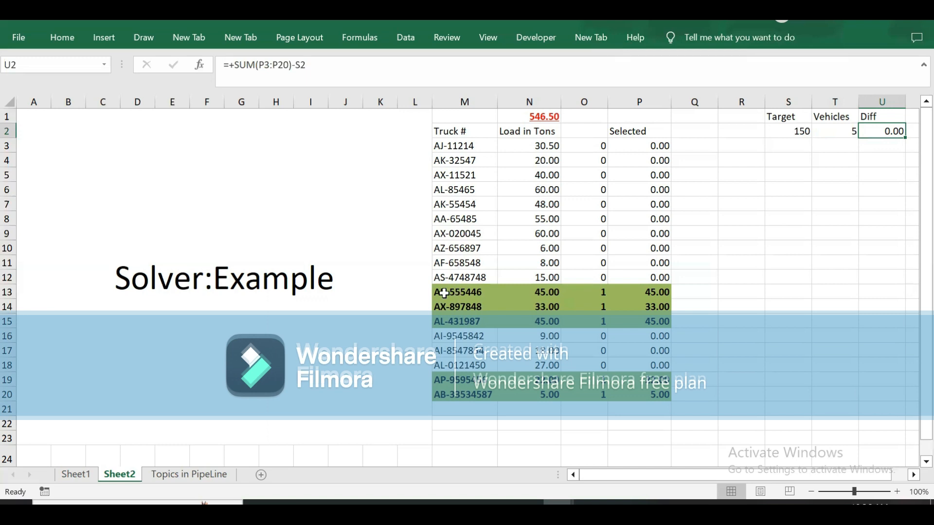
left_click_drag(444, 293, 649, 281)
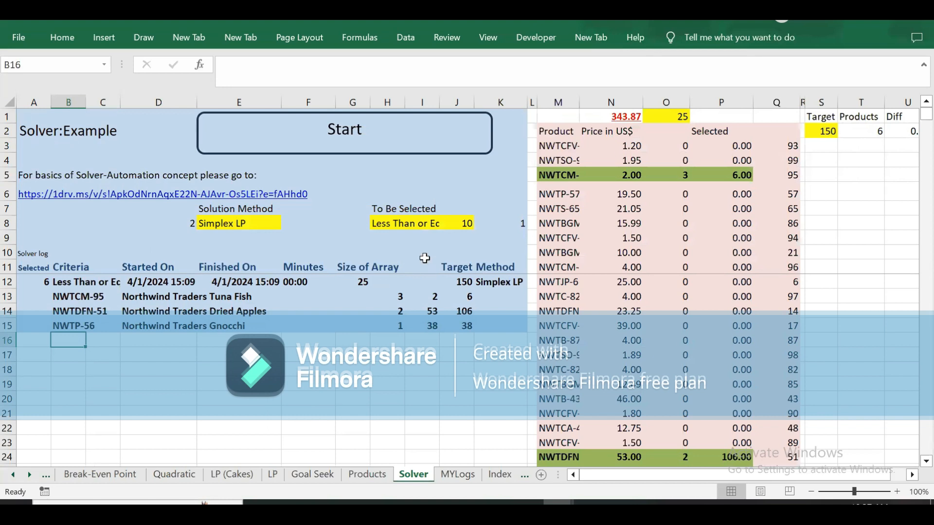
Review the Products sheet in the other workbook, and compare the Solver sheet's quantity in O5 with the target in S2.
left_click(366, 477)
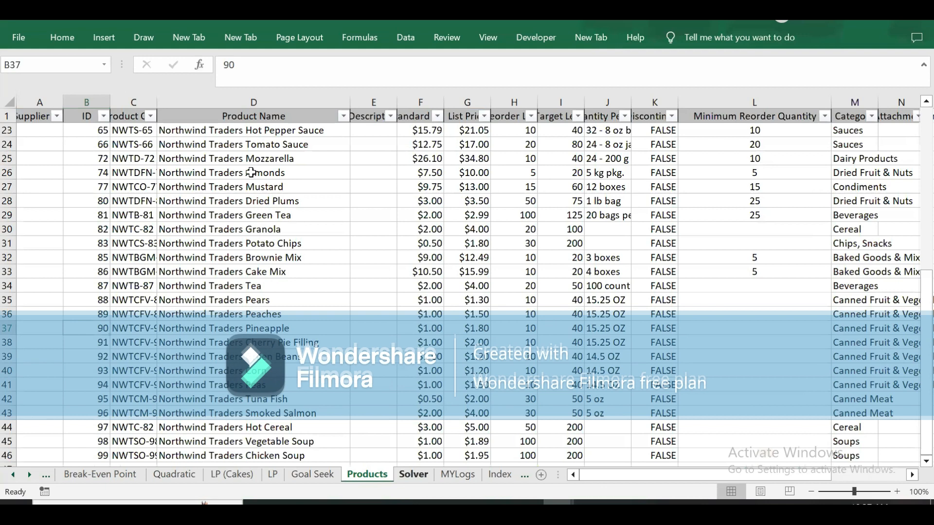
key("ctrl+Page_Down")
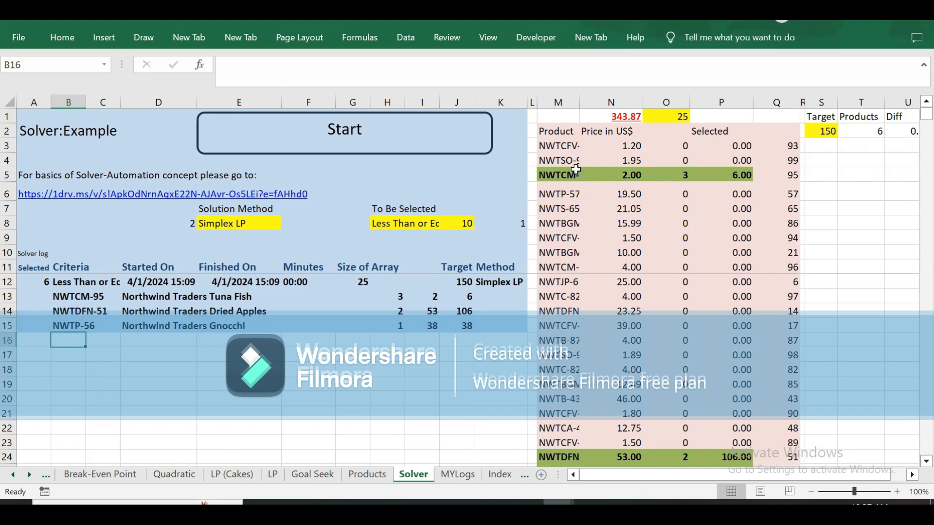
left_click(686, 176)
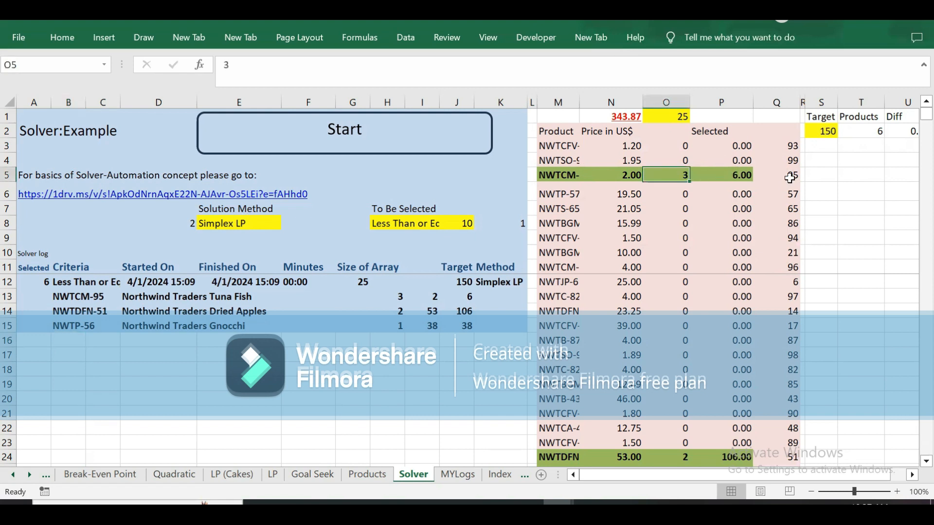
left_click(830, 132)
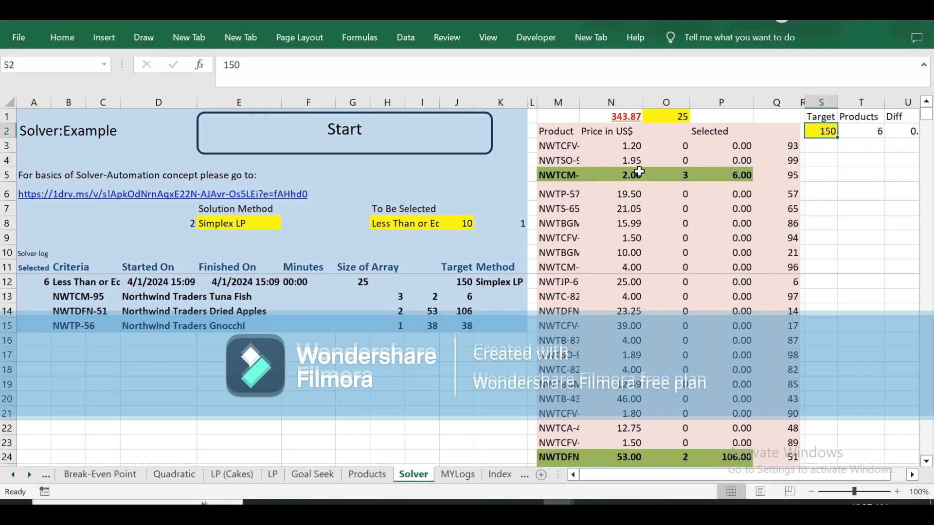
left_click(685, 175)
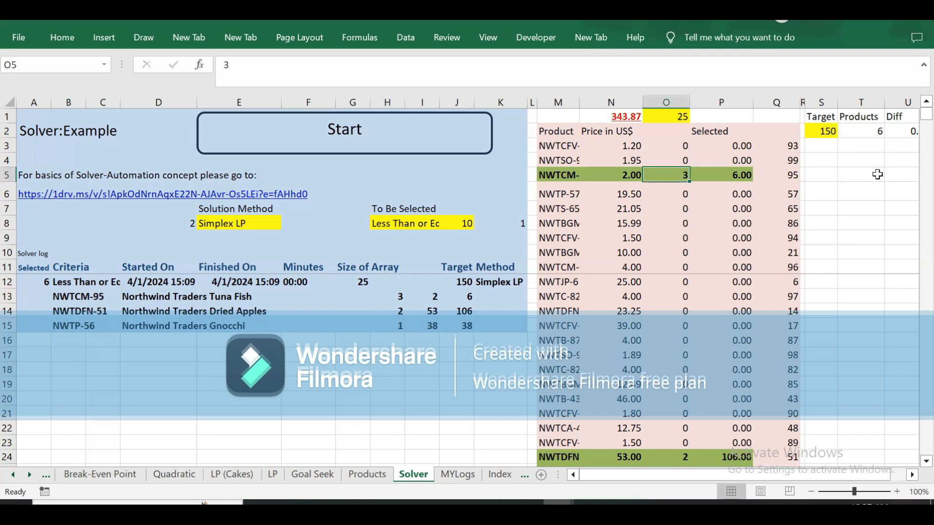
left_click(821, 131)
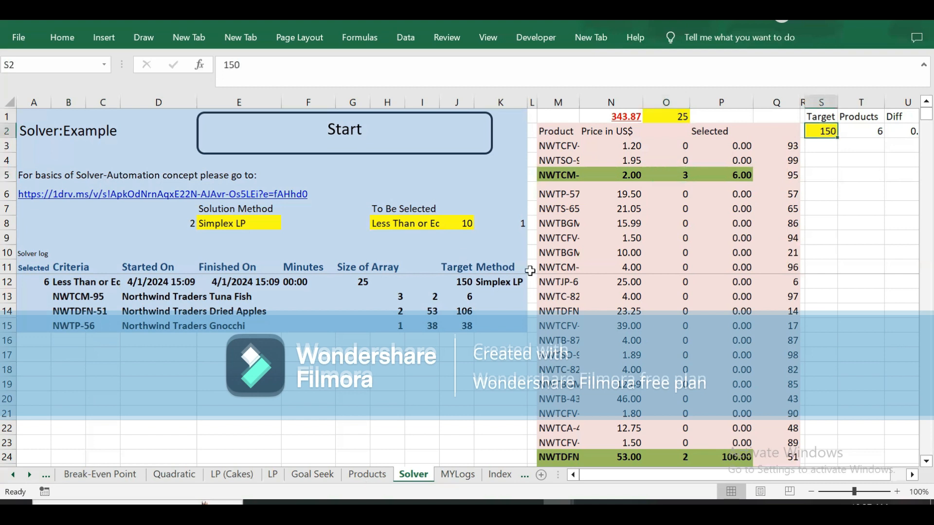
Examine the Solver sheet's product table, the lookup formula in M5 and the Solution Method cell E8.
left_click(547, 132)
left_click_drag(763, 207, 749, 326)
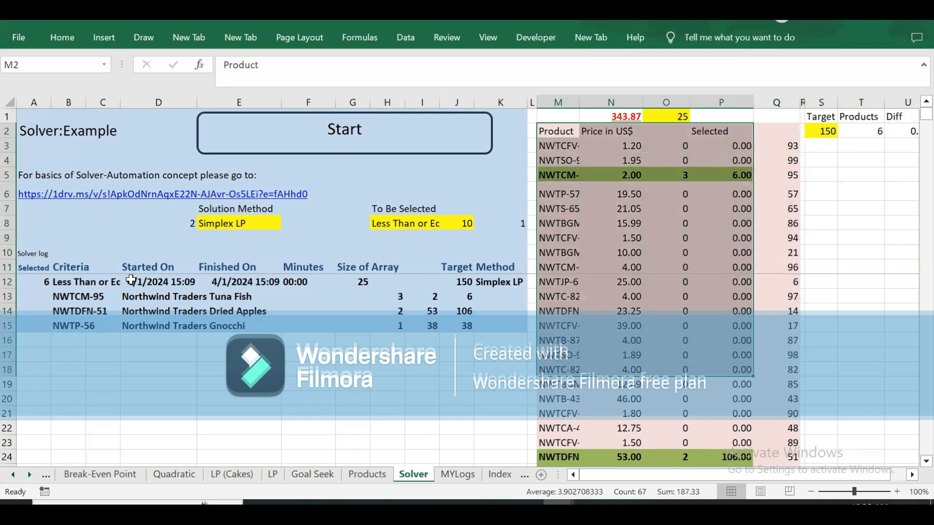
left_click(569, 176)
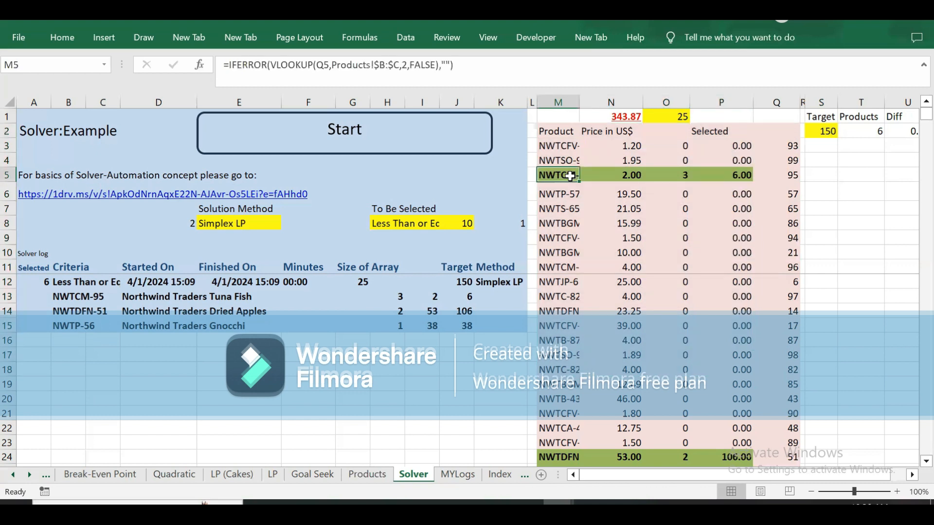
left_click(275, 224)
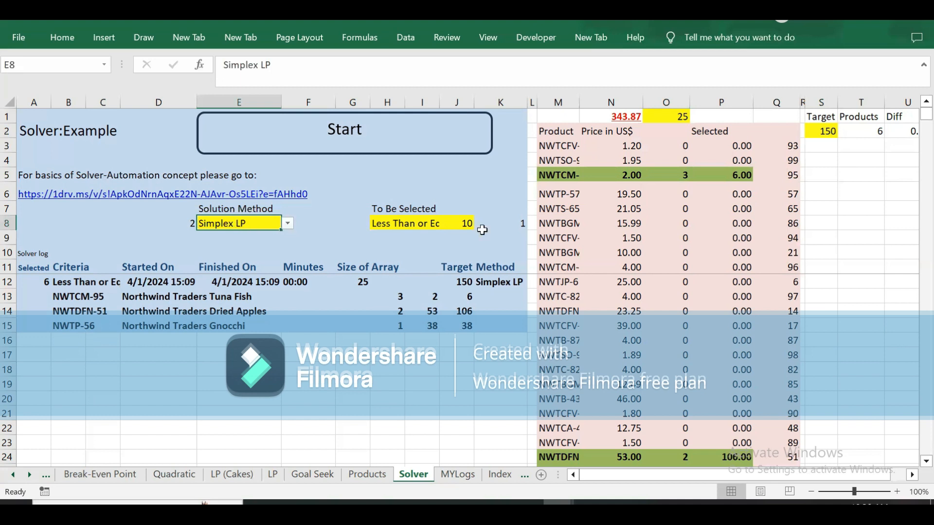
Look through the MYLogs and Goal Seek sheets and return to Sheet1 of the getting-started workbook.
left_click(454, 474)
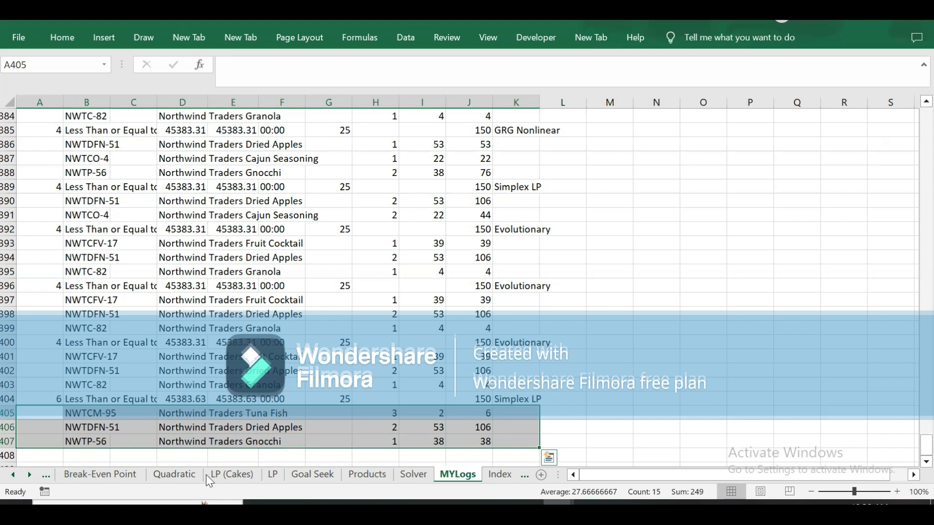
left_click(315, 473)
left_click(414, 474)
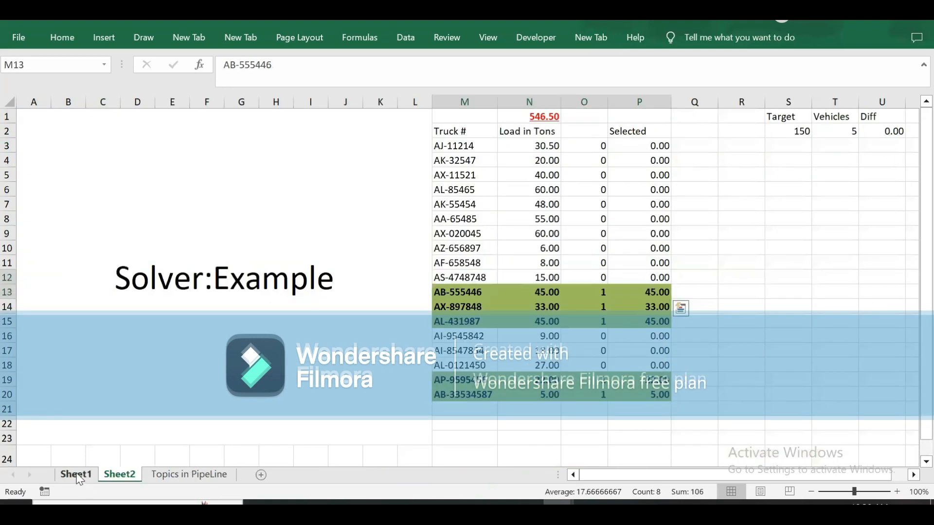
left_click(76, 474)
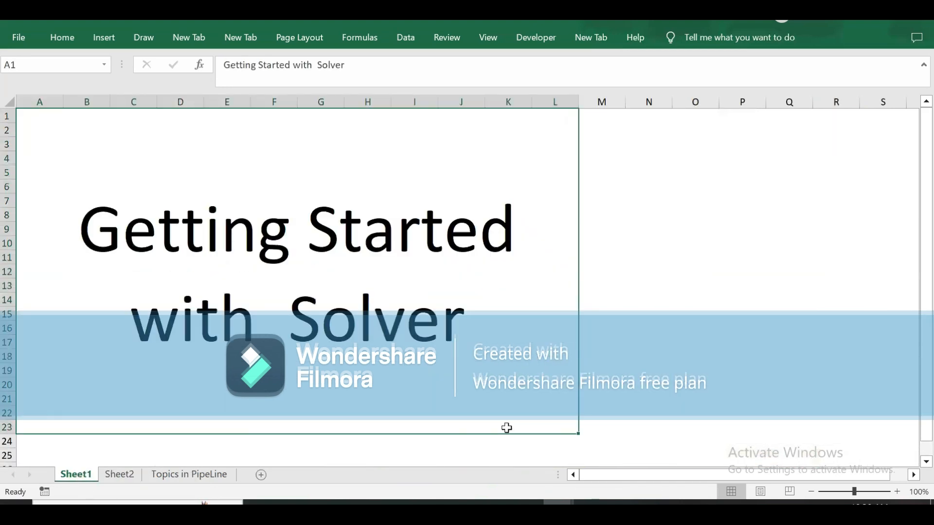
left_click(669, 126)
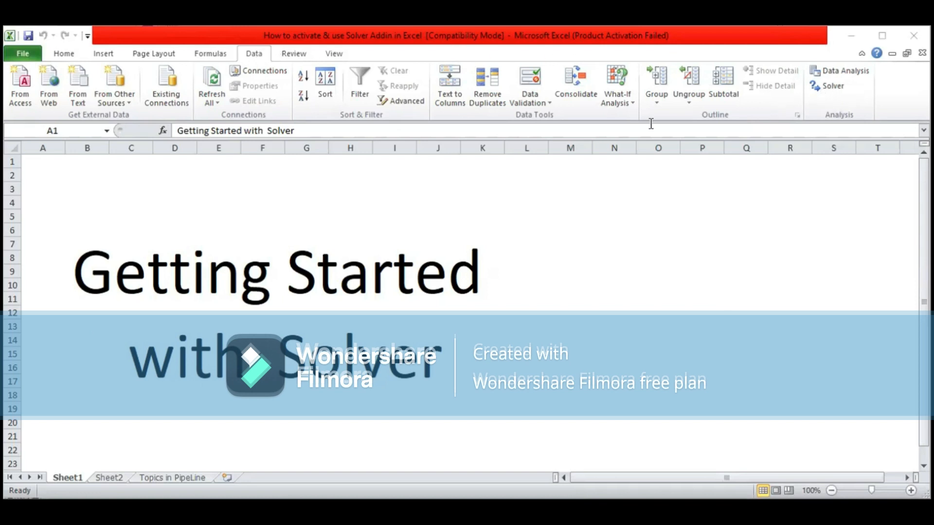
Open the Excel add-ins list from the program options and confirm it with Solver Add-in enabled.
left_click(28, 56)
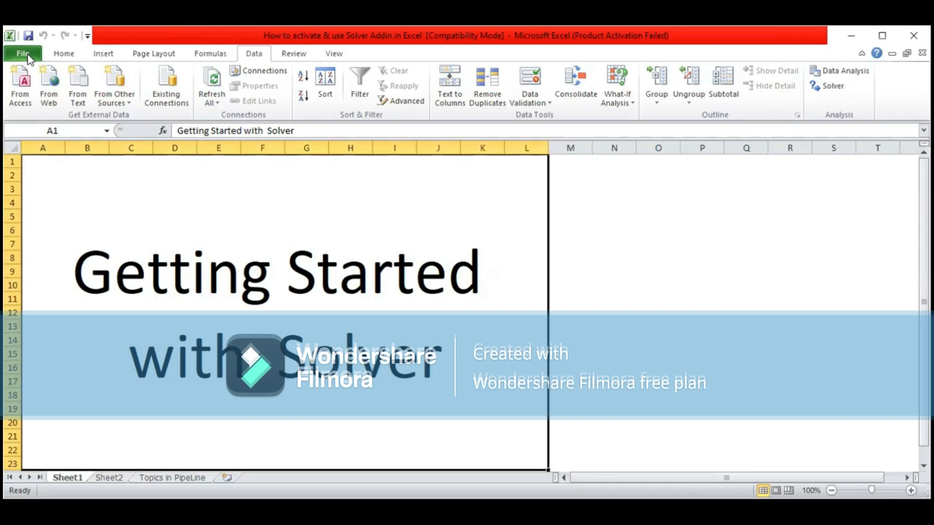
left_click(28, 57)
left_click(36, 307)
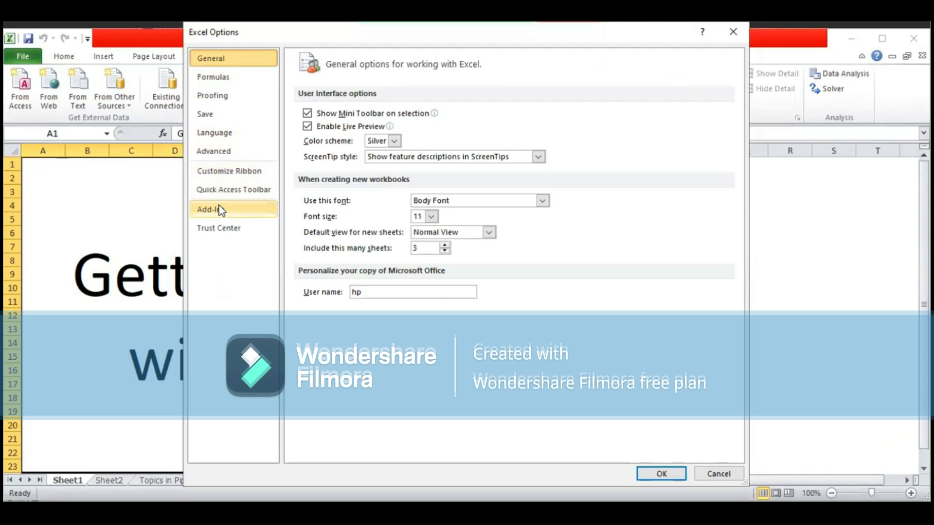
left_click(217, 210)
left_click(467, 447)
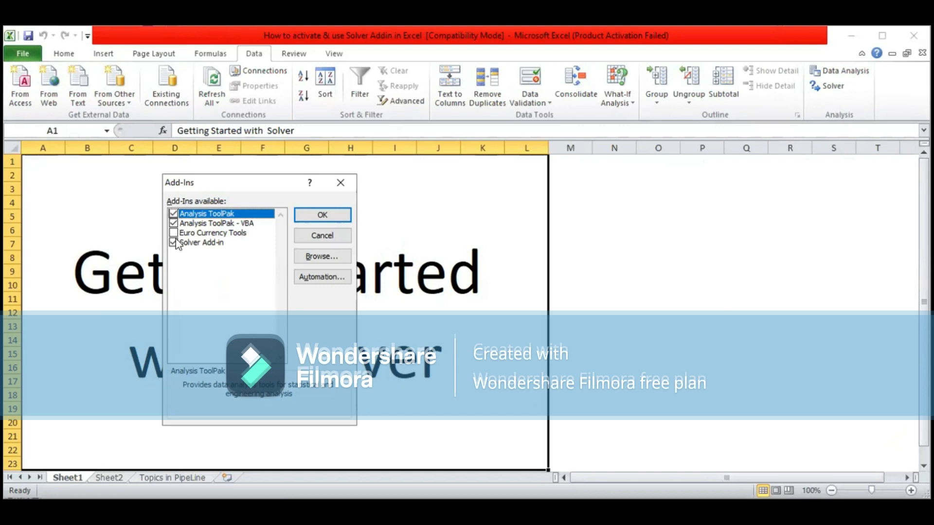
left_click(337, 216)
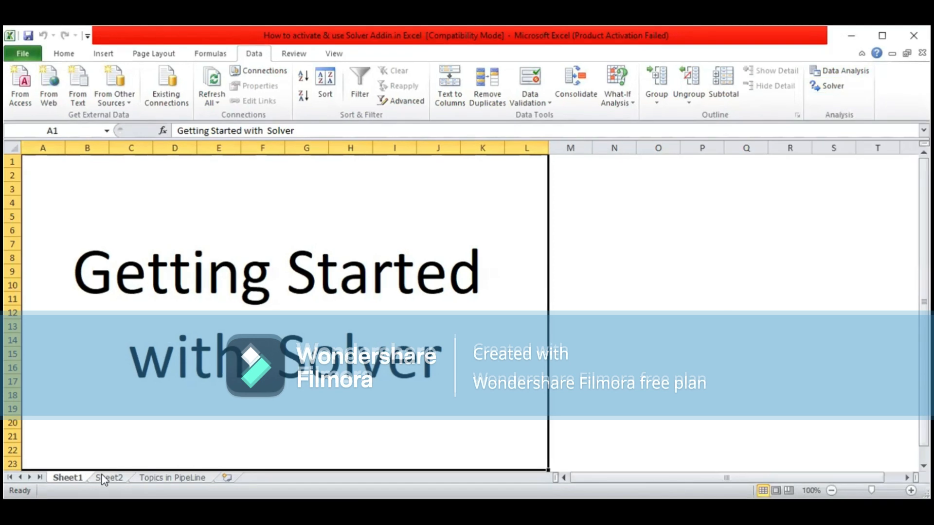
Open Sheet2 and review the unsolved truck table and its Truck # column.
key("ctrl+Page_Down")
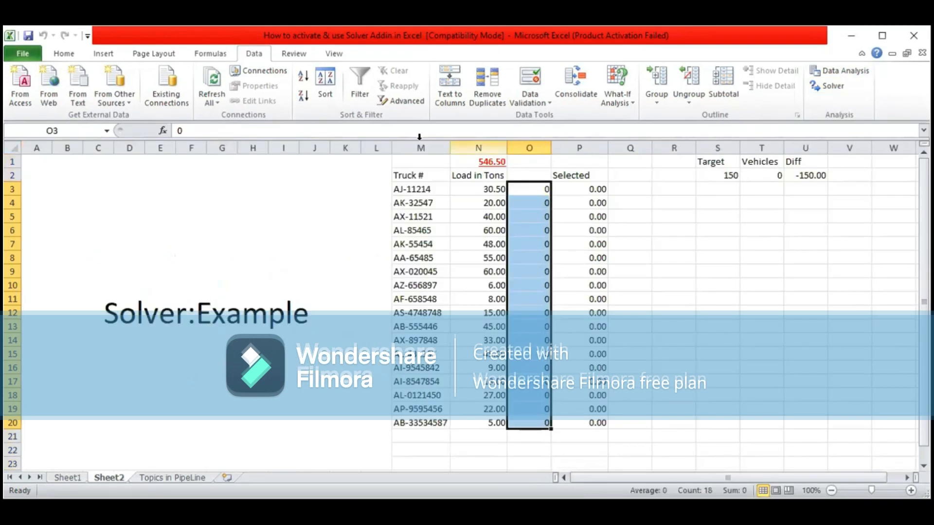
left_click_drag(407, 175, 569, 413)
left_click(416, 174)
left_click_drag(415, 175, 411, 422)
left_click(405, 188)
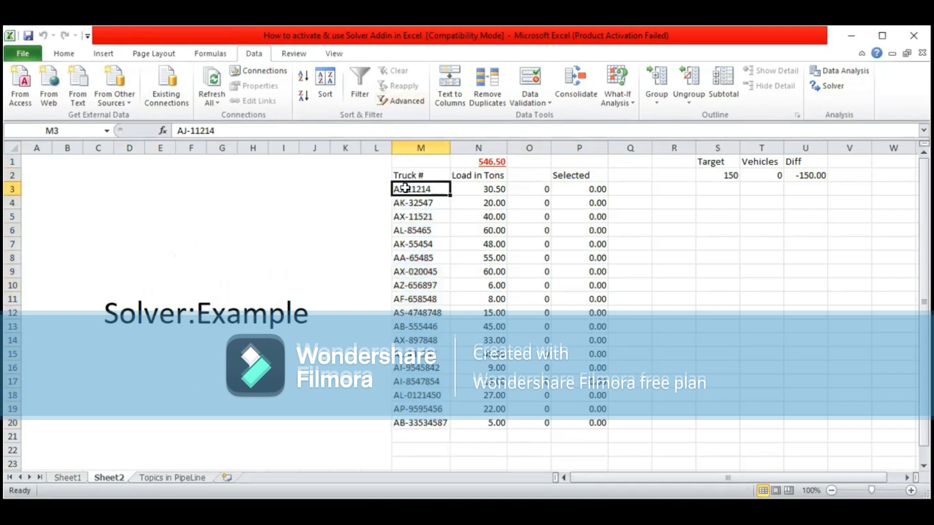
Examine the Load in Tons values for the trucks in column N.
left_click(481, 188)
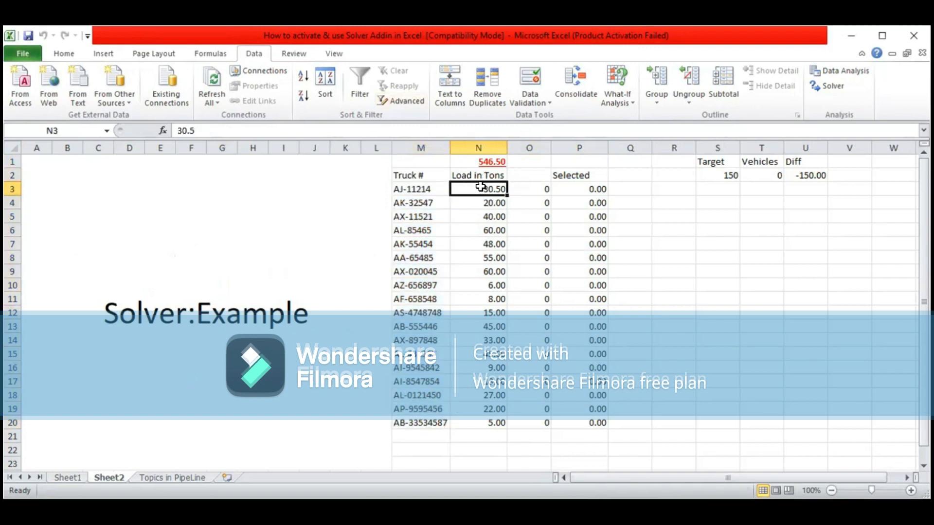
left_click_drag(480, 185, 479, 422)
left_click(479, 175)
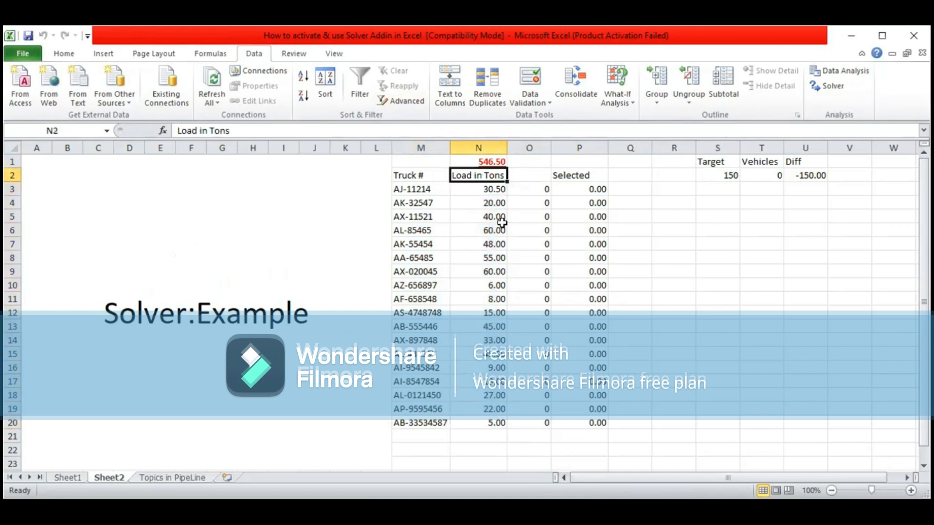
left_click(494, 186)
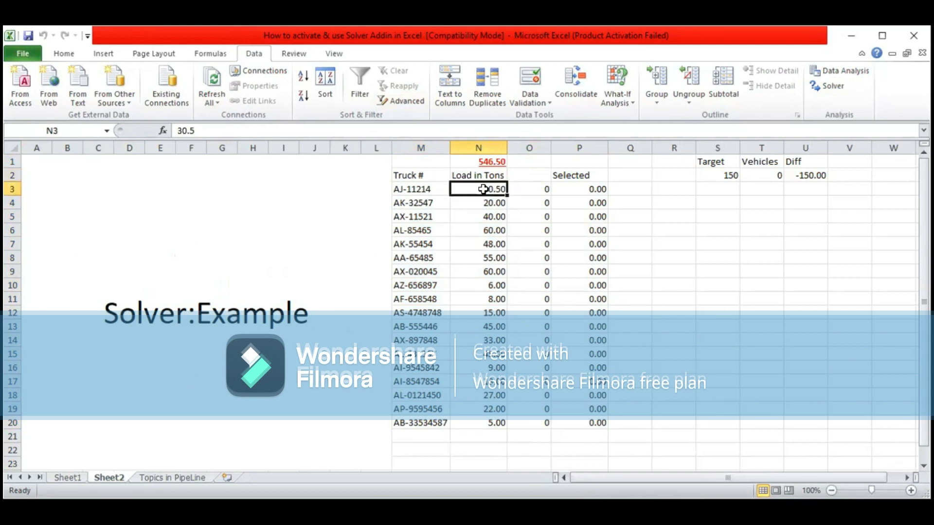
left_click(490, 408)
left_click(490, 246)
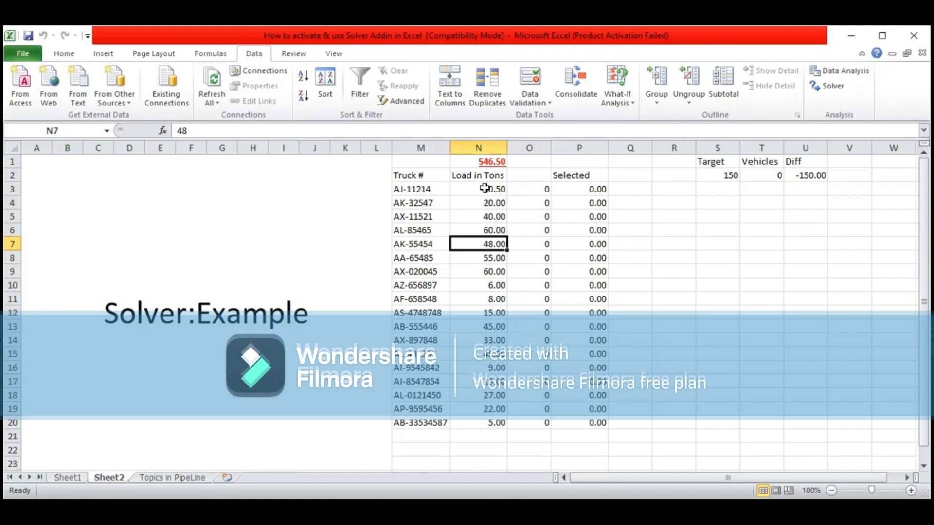
Review the truck numbers in M3:M20, the target in S2 and the selection flags in O3:O20.
left_click_drag(416, 189, 416, 423)
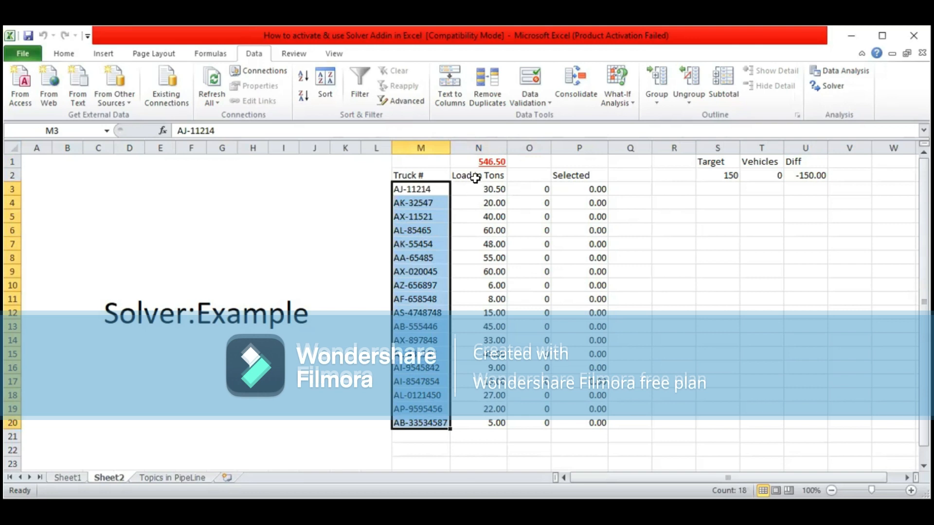
left_click(729, 174)
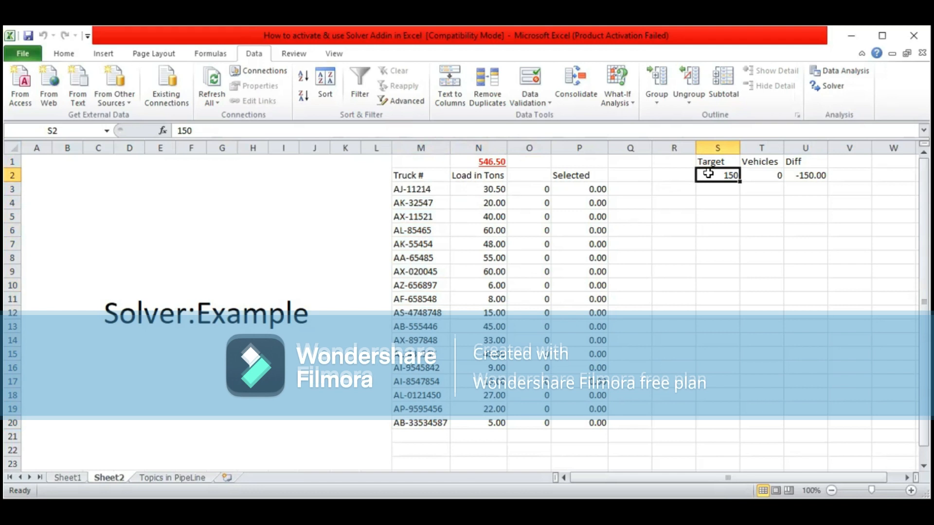
left_click(445, 189)
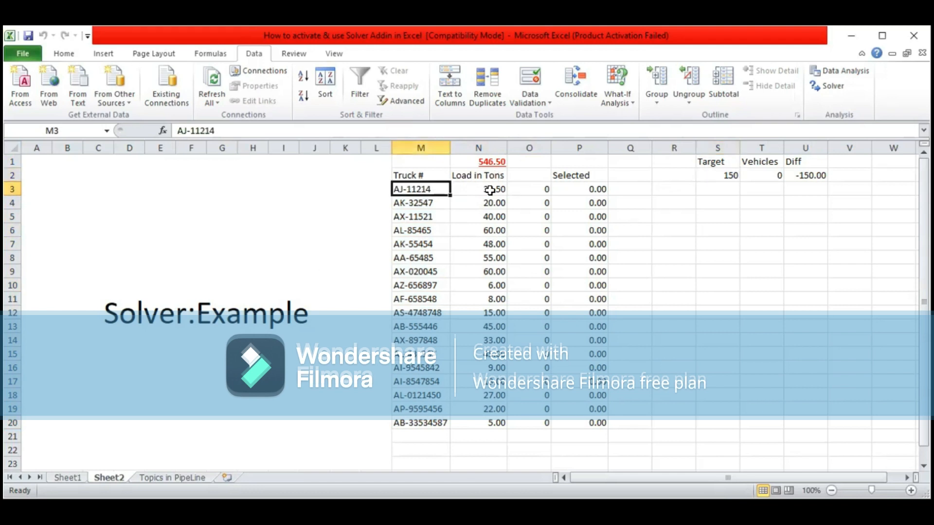
left_click_drag(539, 190, 519, 416)
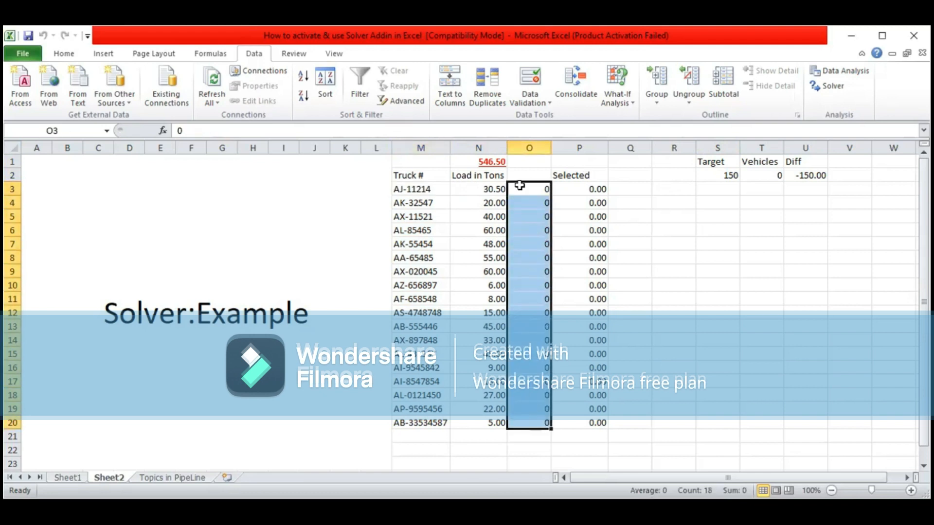
Review the selection flags in O3:O20 and the Selected formula in P3 that multiplies the load by its flag.
left_click_drag(535, 186, 520, 423)
left_click(544, 187)
left_click(597, 189)
left_click(494, 189)
left_click(596, 188)
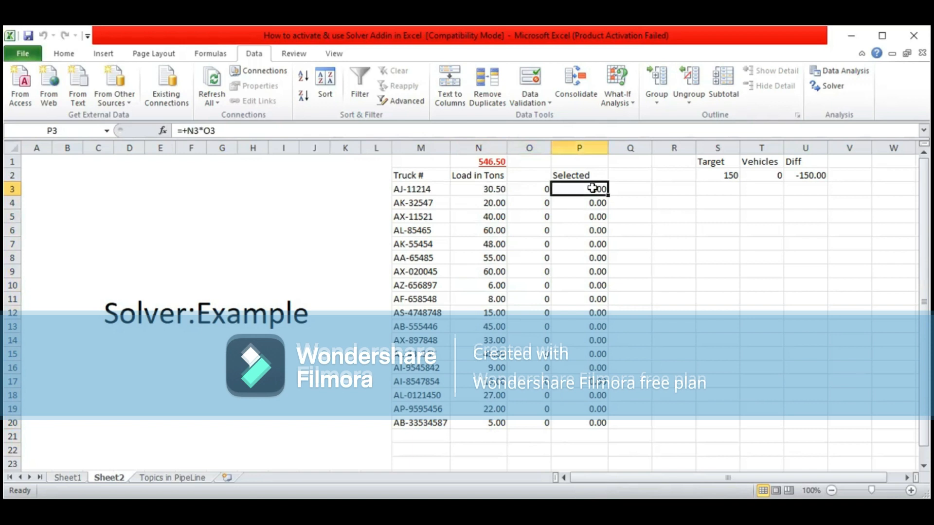
left_click(490, 187)
left_click(592, 188)
left_click(530, 190)
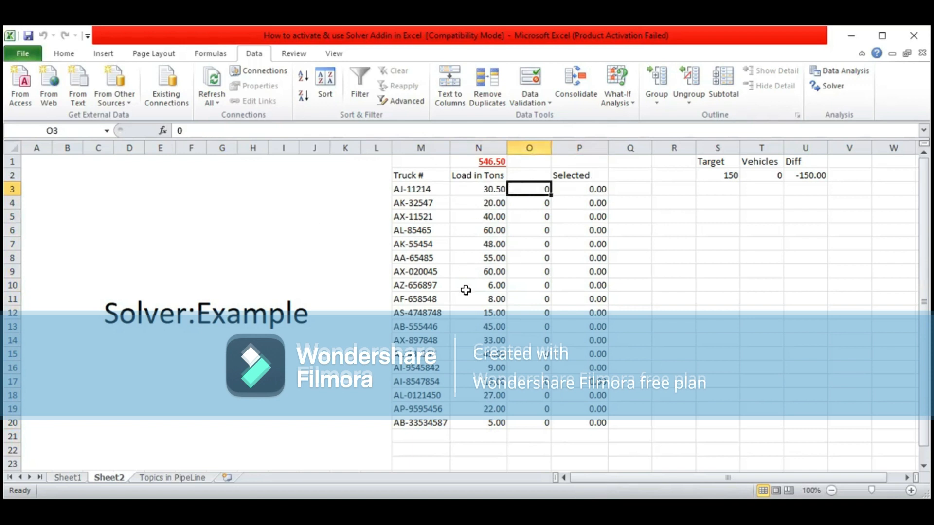
Set the selection flag in O4 to 1 for truck AK-32547 and check its Selected load in P4.
key("Down")
type("1")
key("Return")
key("Up")
key("Right")
key("Left")
key("Left")
key("Right")
key("Right")
key("Left")
key("Right")
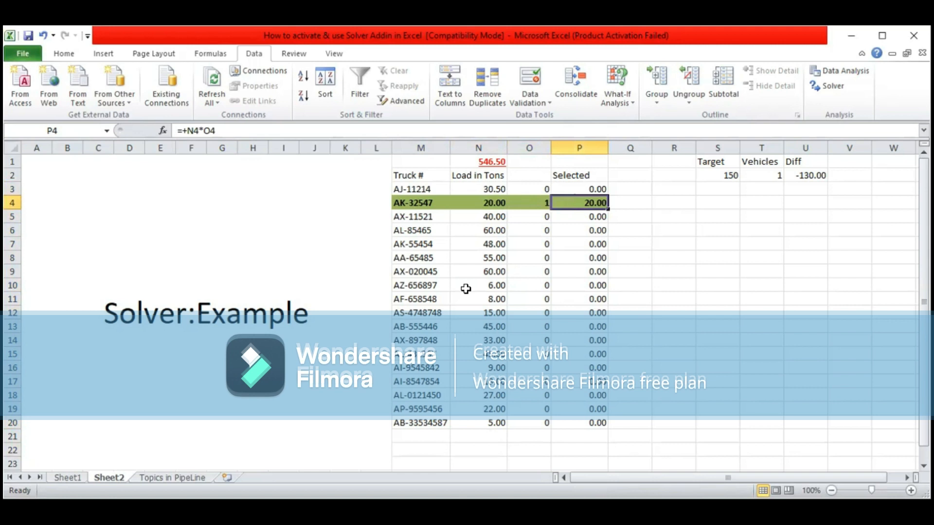
Examine the Vehicles formula in T2 that totals the selection flags.
key("Right")
key("Right")
key("Left")
key("Right")
key("Right")
key("Up")
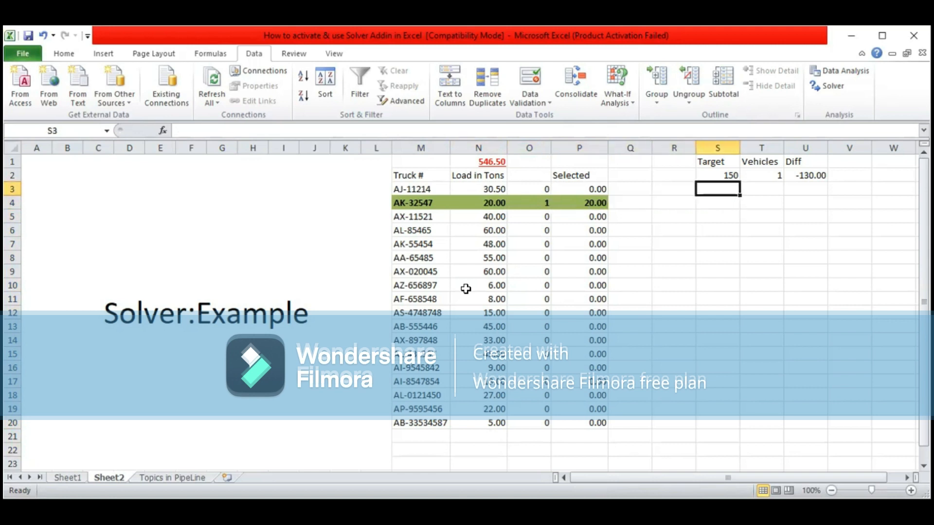
key("Up")
key("Right")
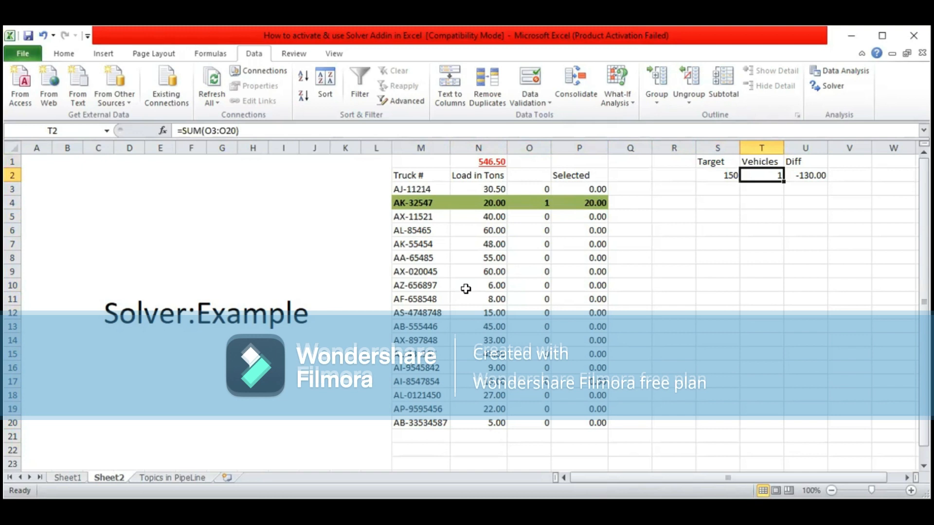
Reset the selection flag in O4 to 0.
key("Left")
key("Left")
key("Left")
key("Left")
key("Down")
key("Down")
key("Left")
type("0")
key("Return")
Compare the Vehicles count in T2 and the Diff formula in U2 with the target in S2.
key("Up")
key("Up")
key("Right")
key("Right")
key("Right")
key("Right")
key("Right")
key("Up")
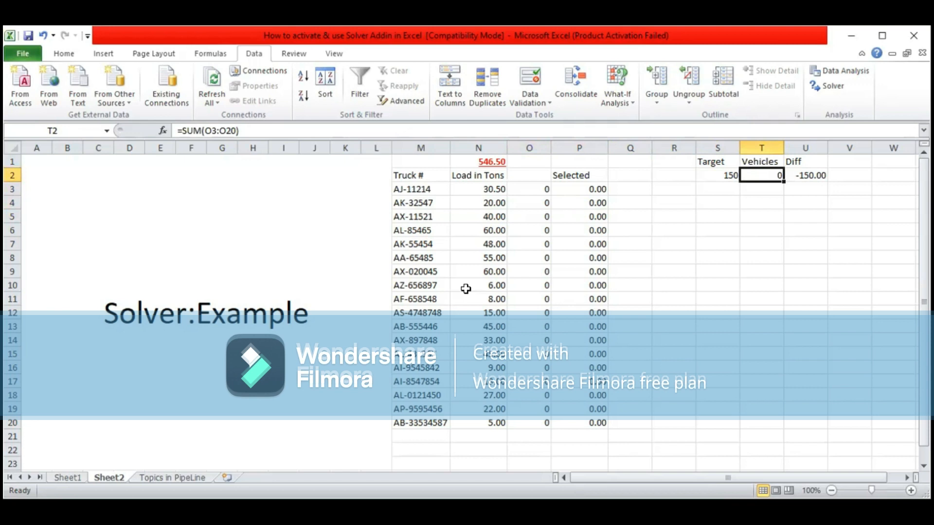
key("Right")
key("Left")
key("Left")
key("Right")
key("Right")
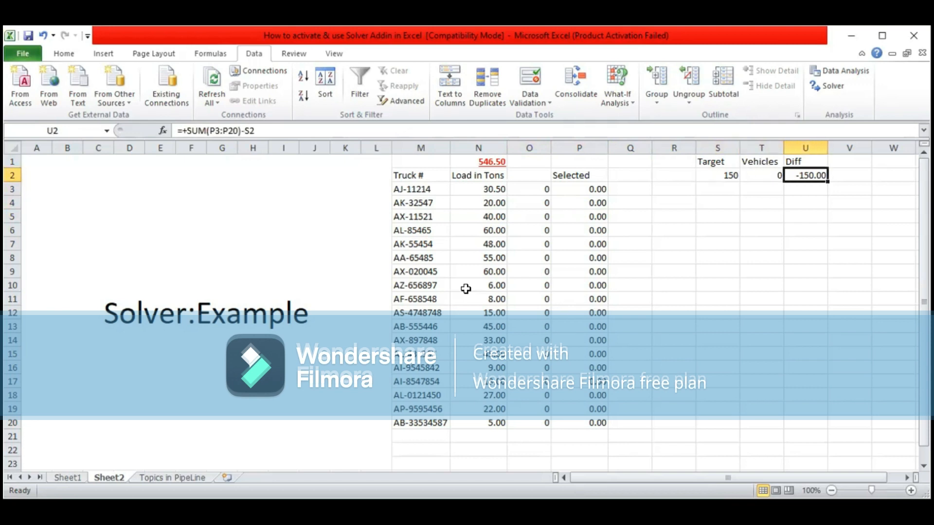
key("Left")
key("Left")
key("Right")
key("Right")
key("Left")
key("Right")
Review the truck table's row 2 headings from Selected back to Truck #, ending on M2.
key("Left")
key("Left")
key("Left")
key("Left")
key("Left")
key("Left")
key("Left")
key("Right")
key("Right")
key("Left")
key("Left")
key("Left")
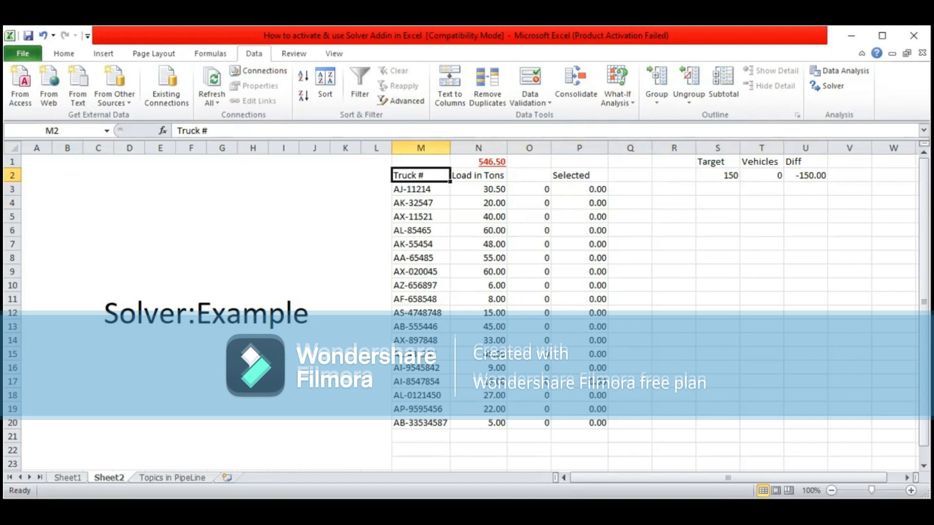
Open Solver and set objective cell U2 to a value of 0 by changing variable cells O3:O20.
left_click(829, 90)
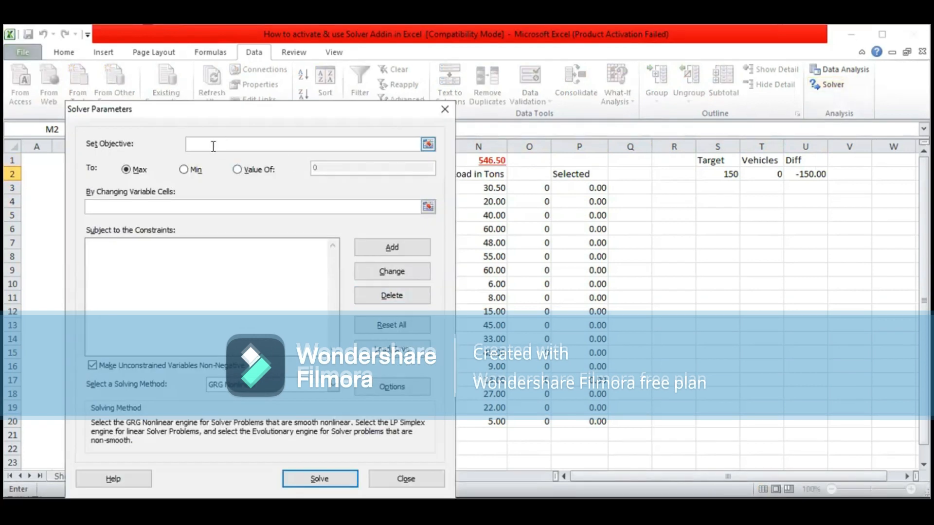
left_click(804, 173)
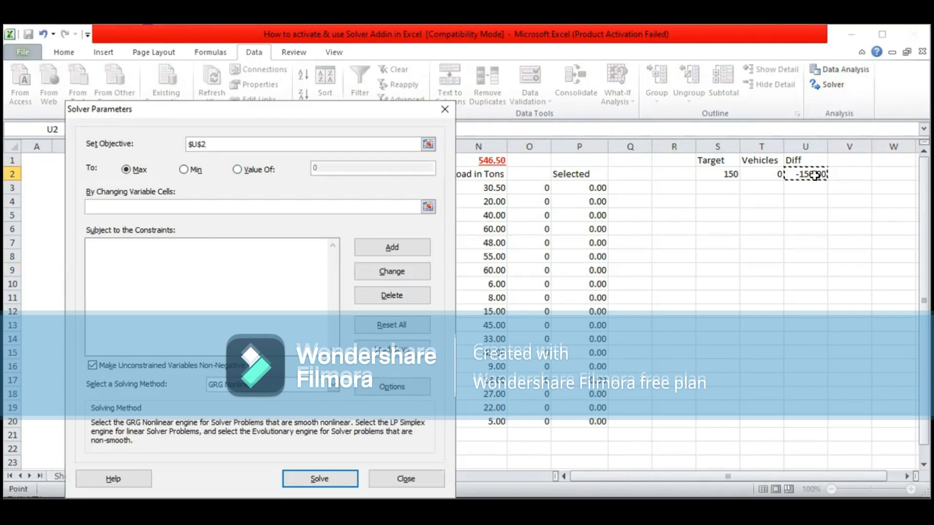
left_click(249, 170)
left_click(330, 169)
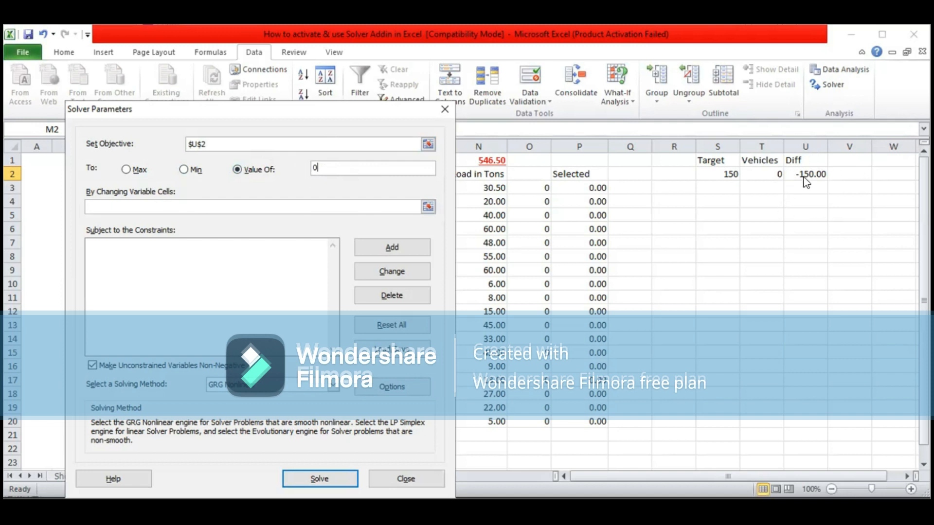
left_click(89, 206)
left_click(526, 189)
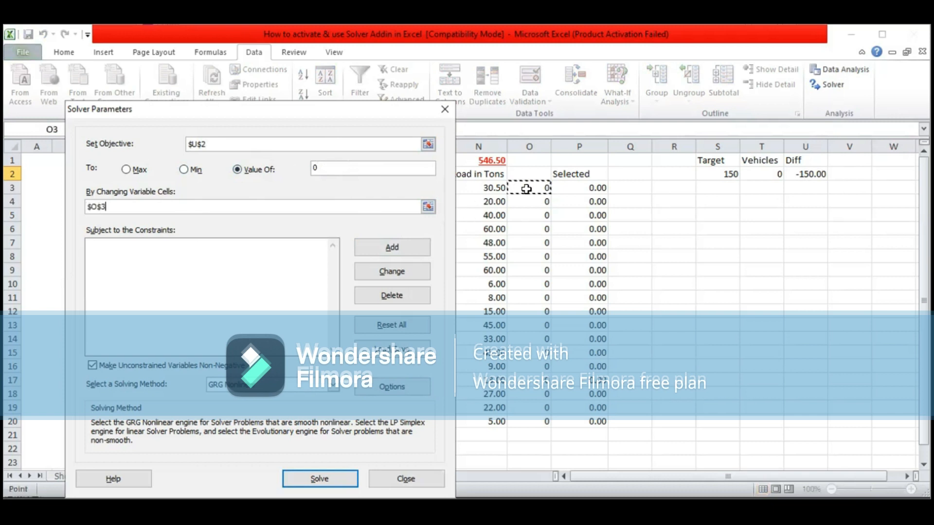
left_click(532, 421, "shift")
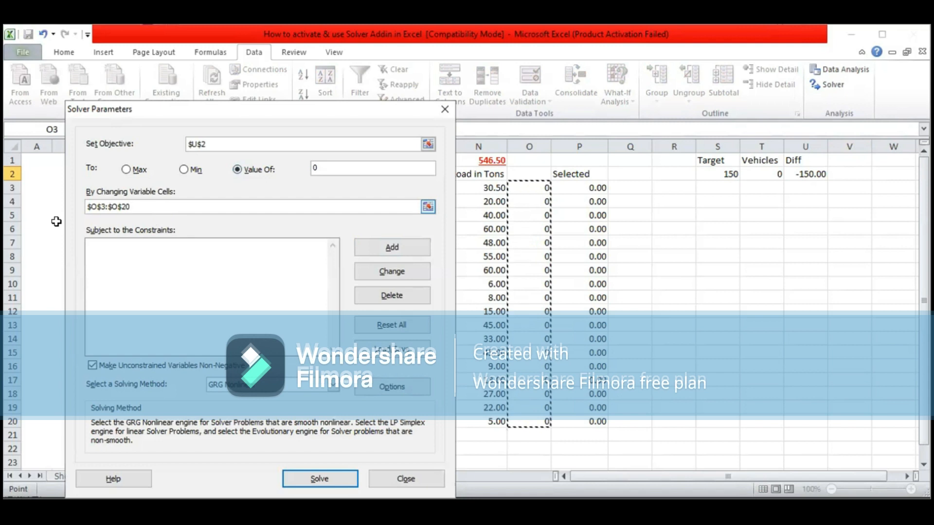
Add a Solver constraint requiring O3:O20 to be less than or equal to 1.
left_click(399, 249)
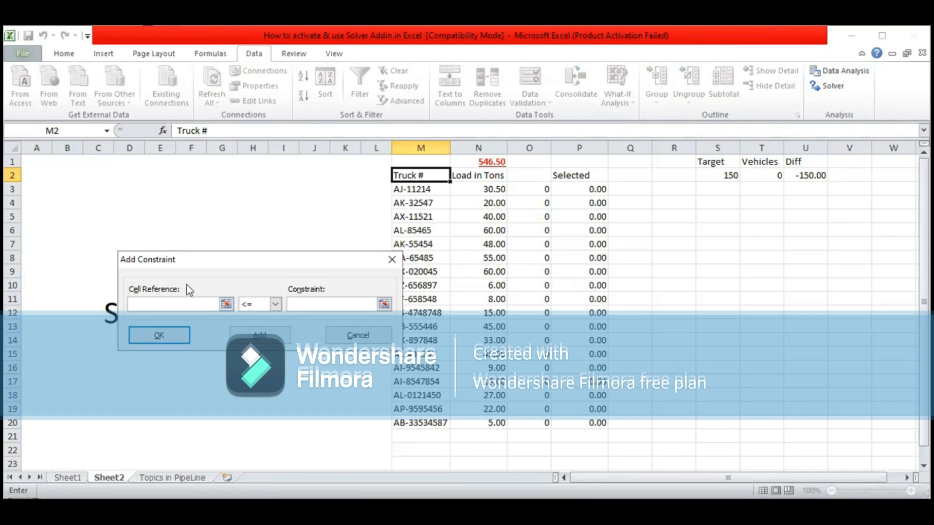
left_click(533, 189)
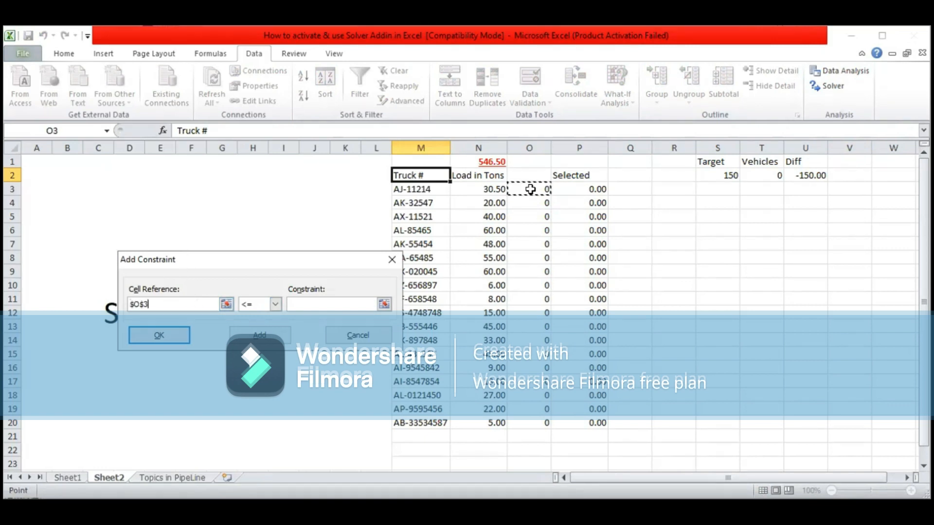
left_click(546, 421, "shift")
left_click(317, 302)
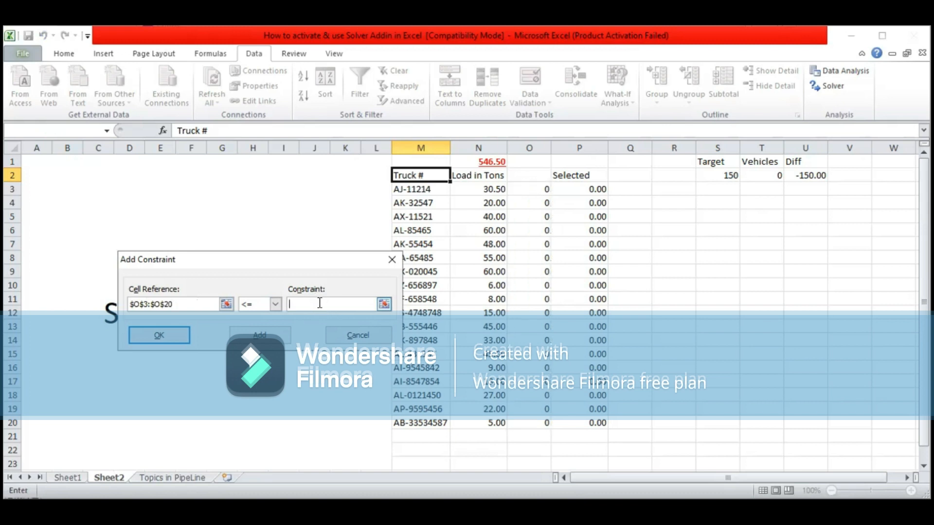
type("1")
left_click(259, 336)
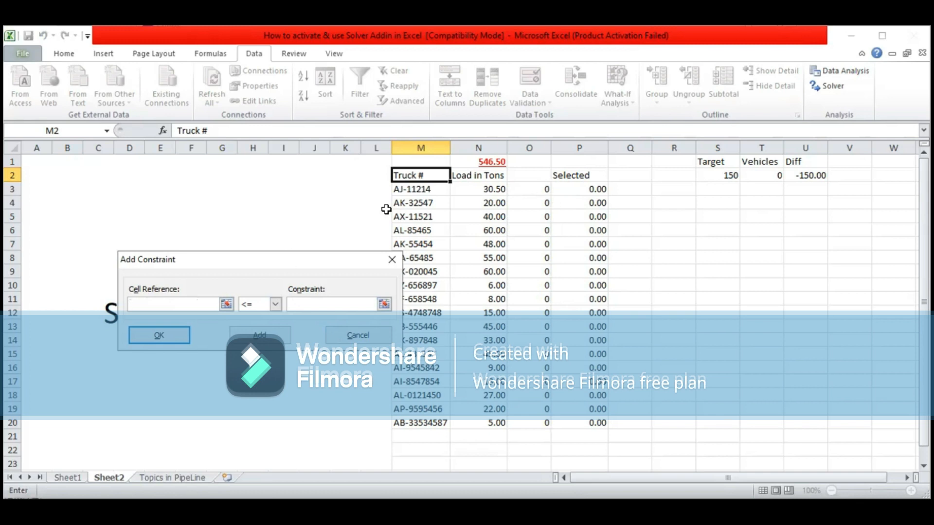
Add a Solver constraint requiring O3:O20 to be greater than or equal to 0.
left_click(540, 188)
left_click(529, 419, "shift")
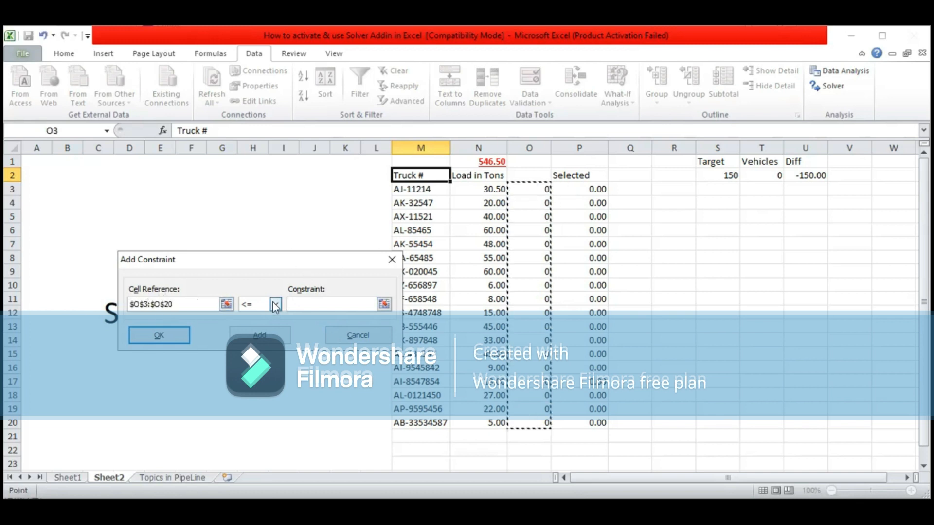
left_click(275, 305)
left_click(247, 336)
left_click(298, 304)
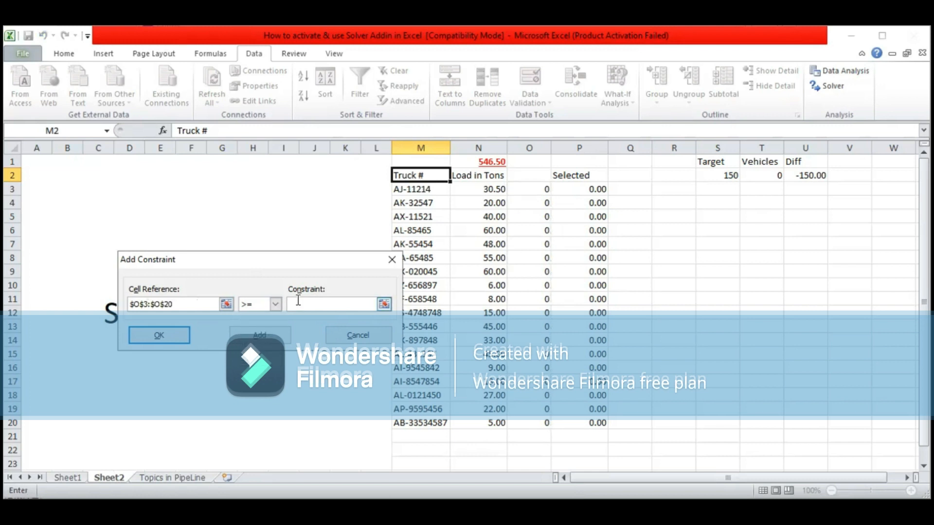
type("0")
left_click(281, 335)
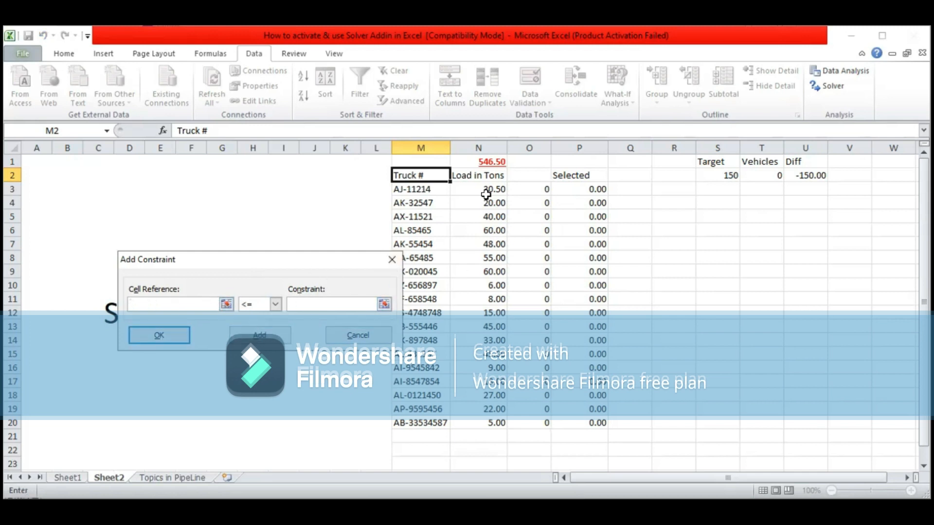
Add a Solver constraint restricting O3:O20 to integers.
left_click(529, 190)
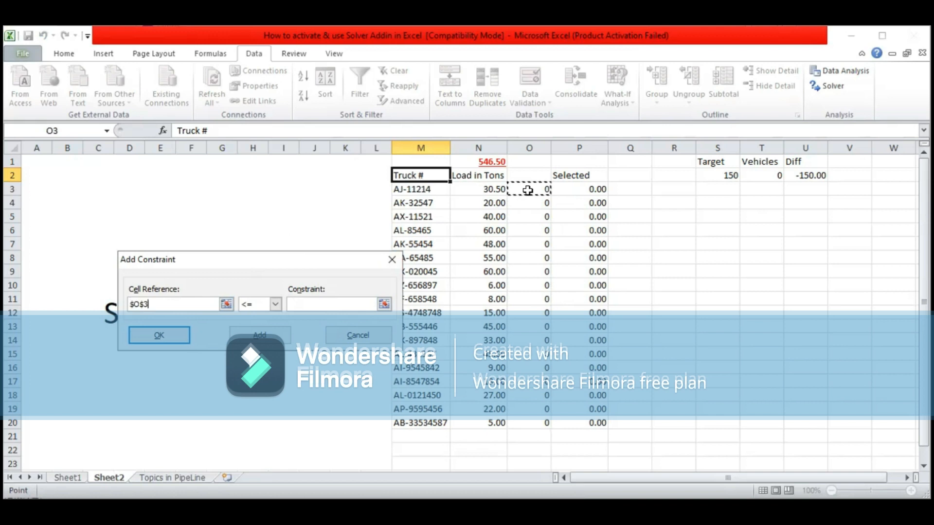
left_click(537, 426, "shift")
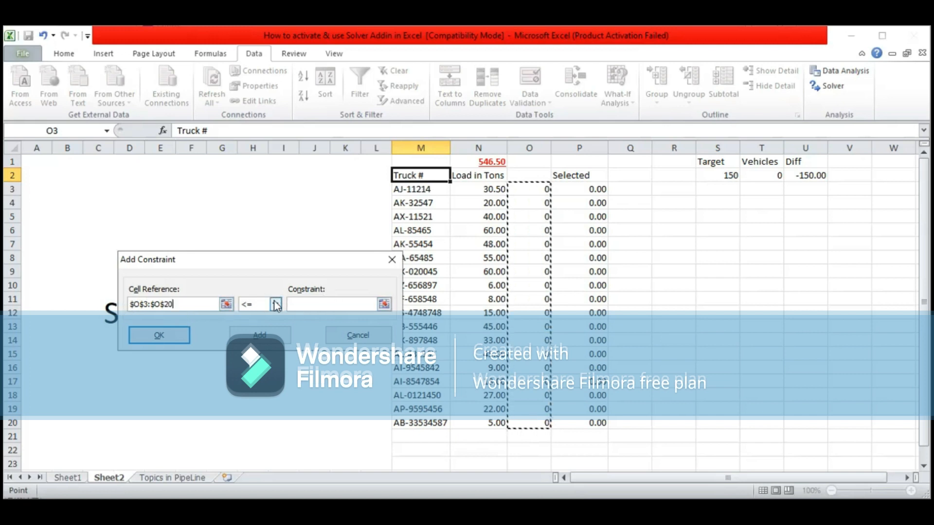
left_click(276, 305)
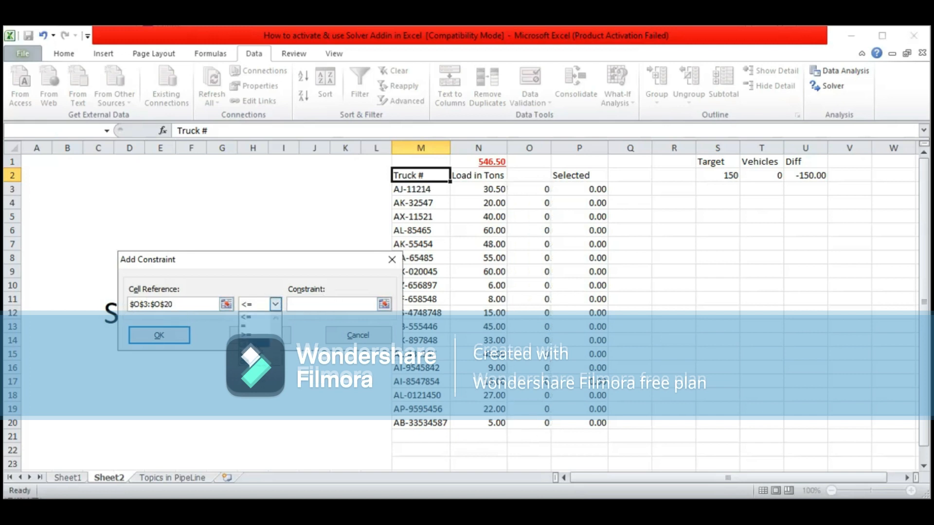
left_click(258, 342)
left_click(260, 337)
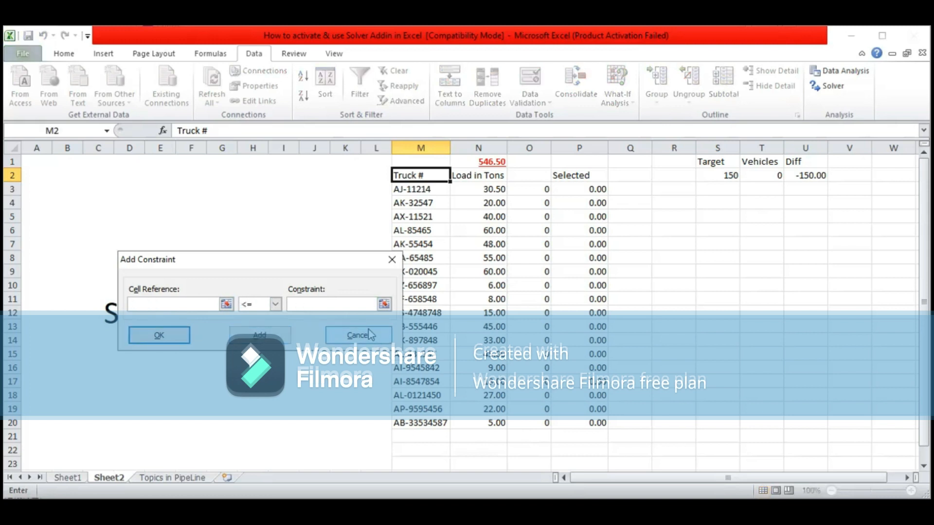
Add a Solver constraint requiring the Vehicles count in T2 to equal 5.
left_click(761, 175)
left_click(344, 304)
left_click(275, 304)
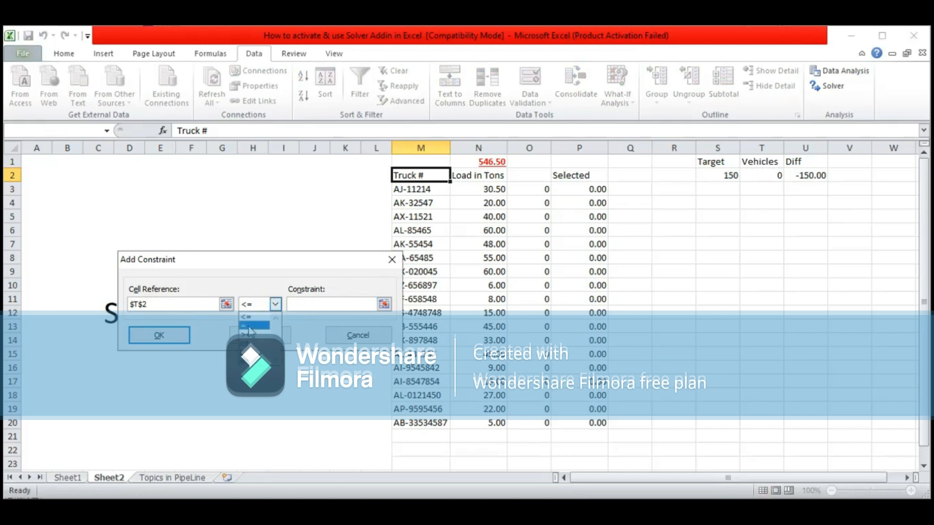
left_click(248, 326)
left_click(307, 301)
type("5")
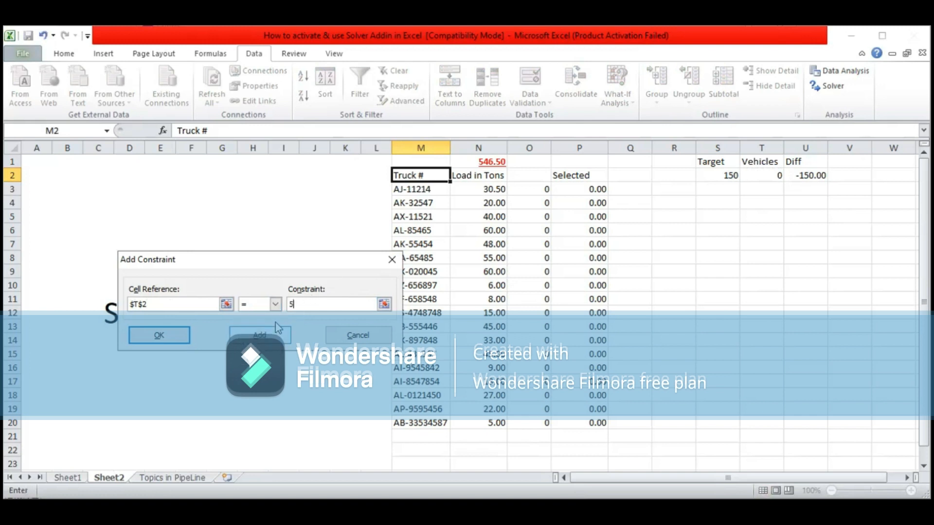
left_click(267, 335)
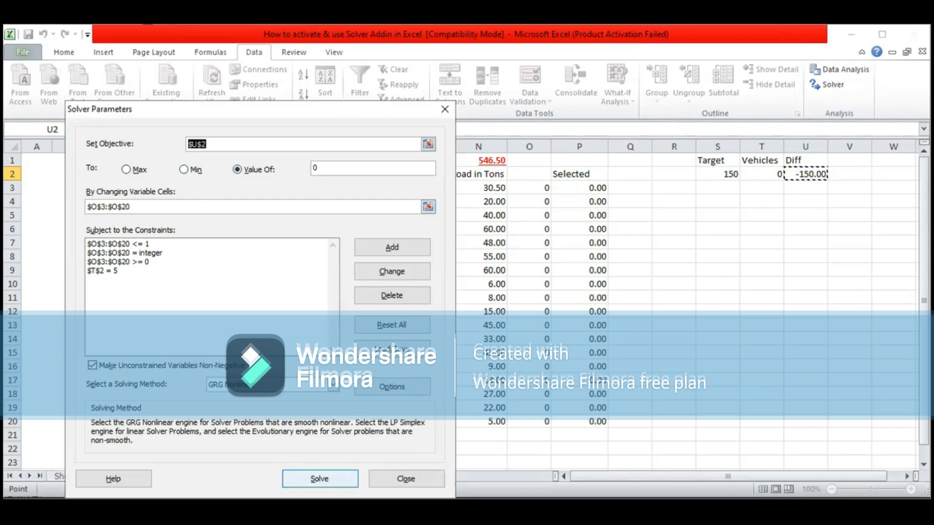
Solve the model, keep the Solver solution and review the truck rows flagged as selected.
left_click(325, 479)
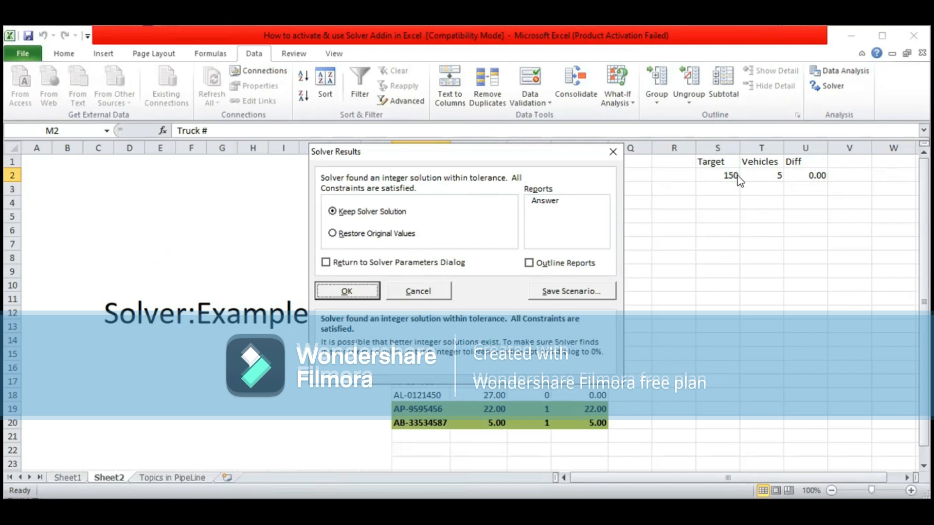
left_click(352, 290)
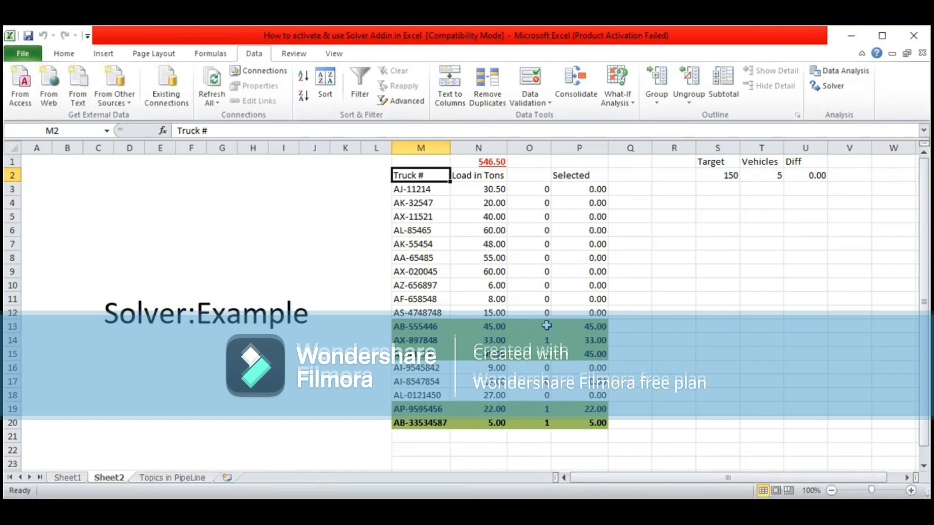
left_click_drag(546, 327, 547, 354)
left_click_drag(411, 326, 605, 357)
left_click(417, 409)
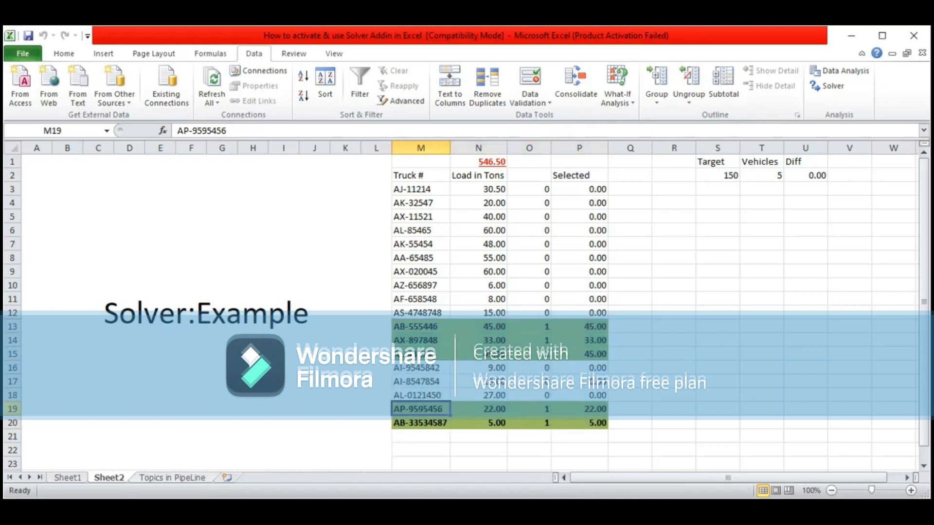
Open the Topics in PipeLine sheet and review the Using Solver entry in row 21.
left_click(180, 478)
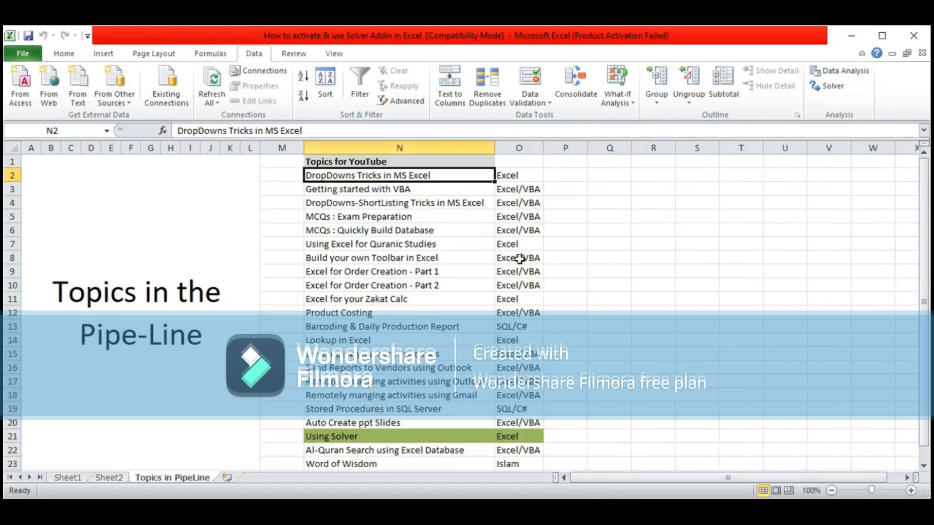
left_click(355, 435)
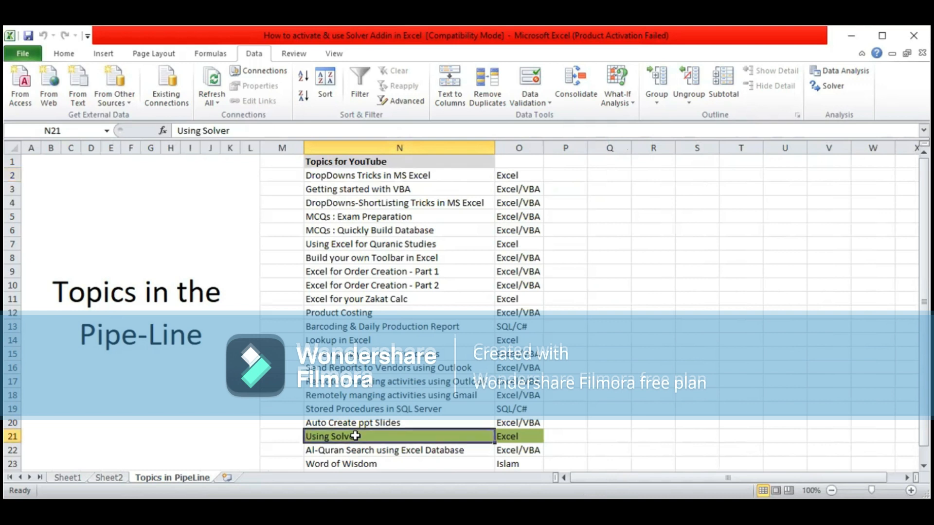
left_click_drag(362, 436, 515, 432)
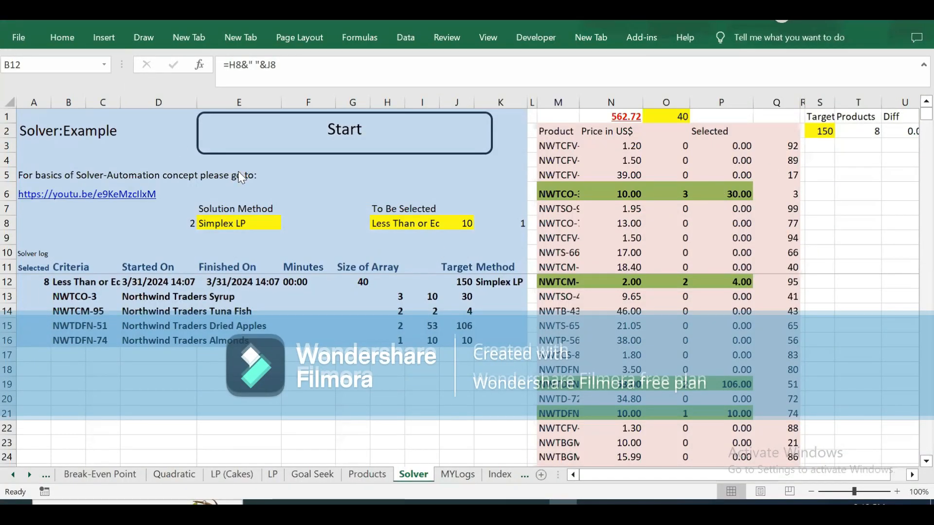
left_click(278, 174)
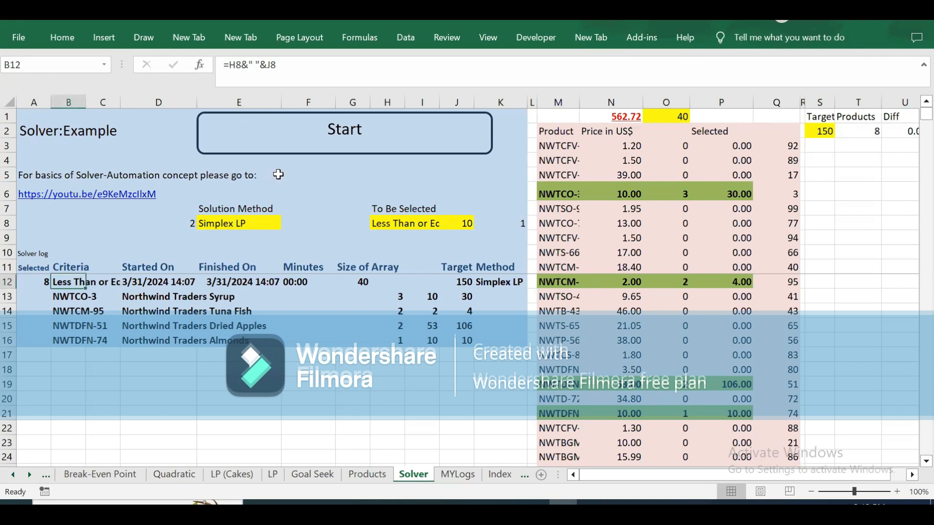
left_click(277, 174)
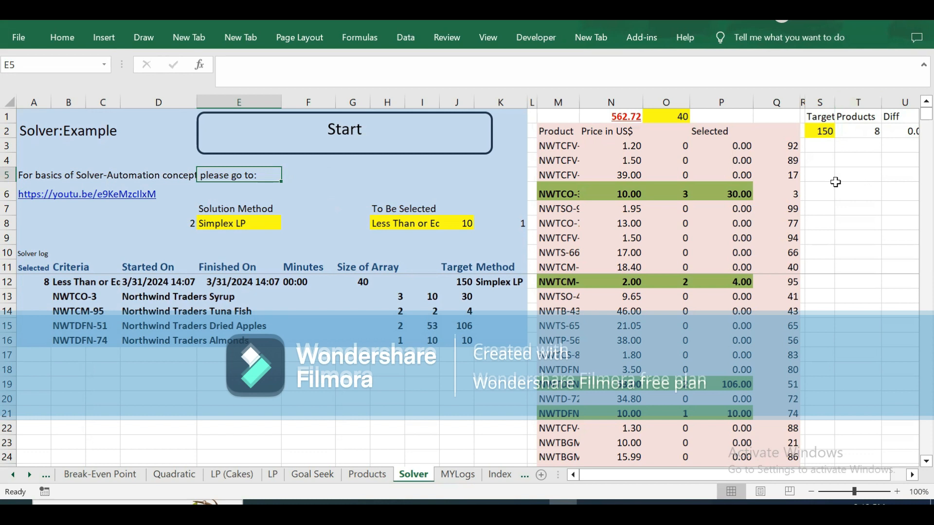
Open Solver for the Diff cell U2 on the Solver sheet, review its objective, target value and constraints, and close it.
left_click(911, 474)
left_click(912, 474)
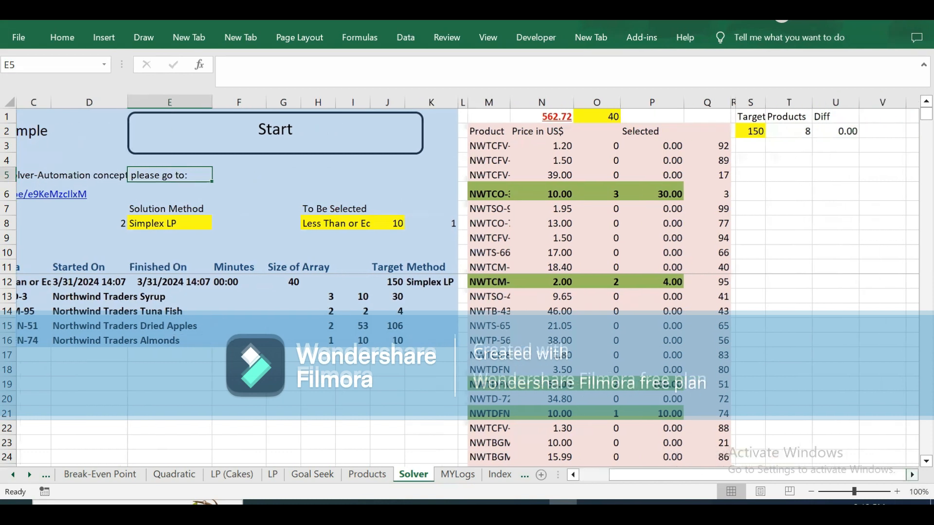
left_click(829, 131)
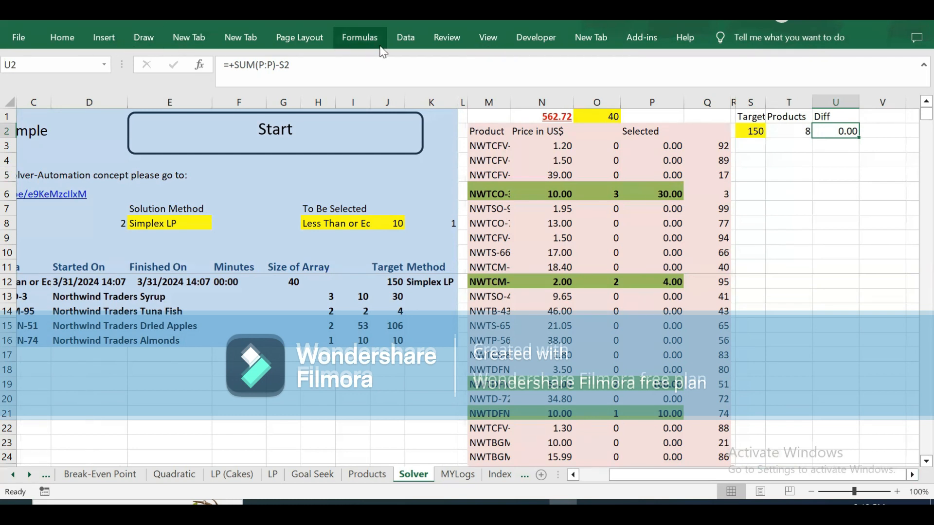
left_click(405, 38)
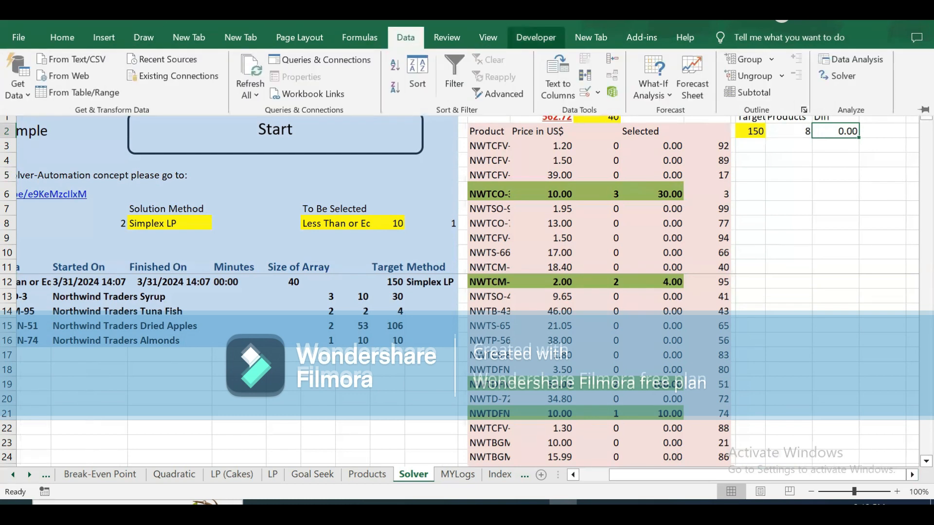
left_click(843, 82)
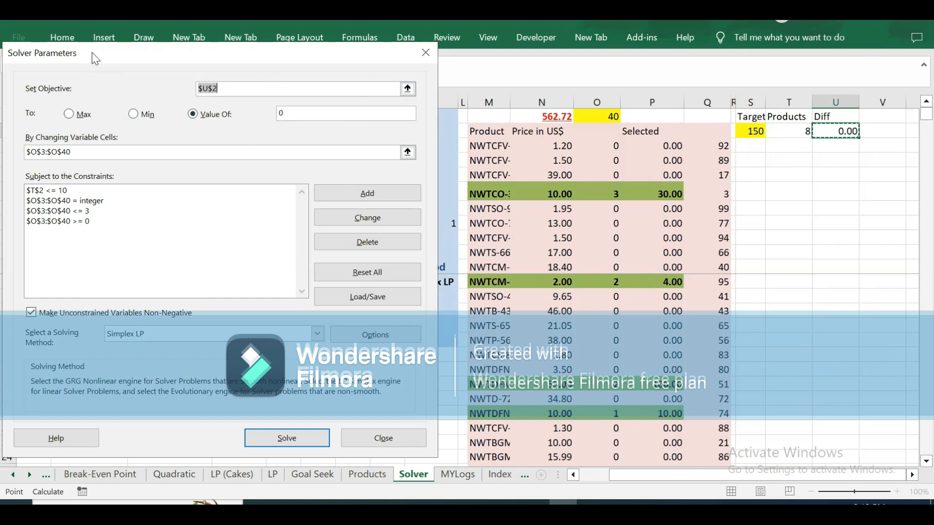
left_click_drag(92, 53, 279, 78)
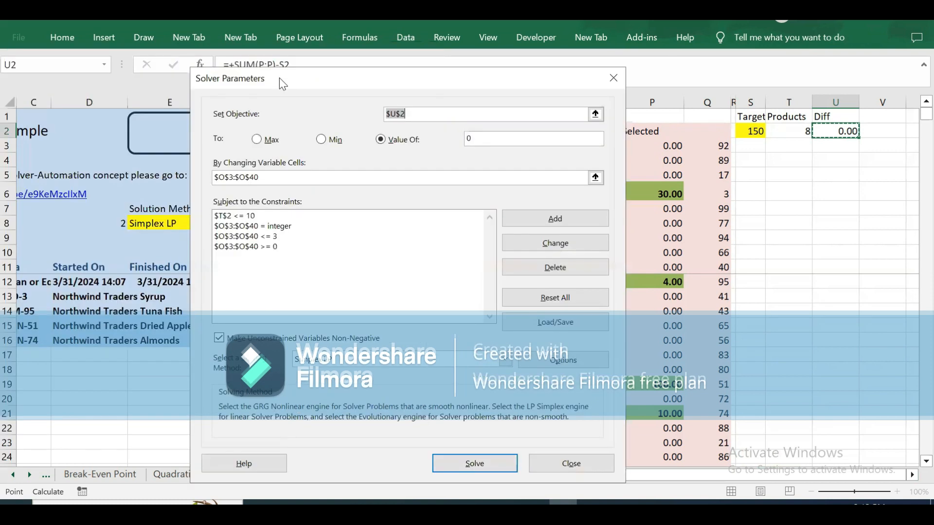
left_click(491, 137)
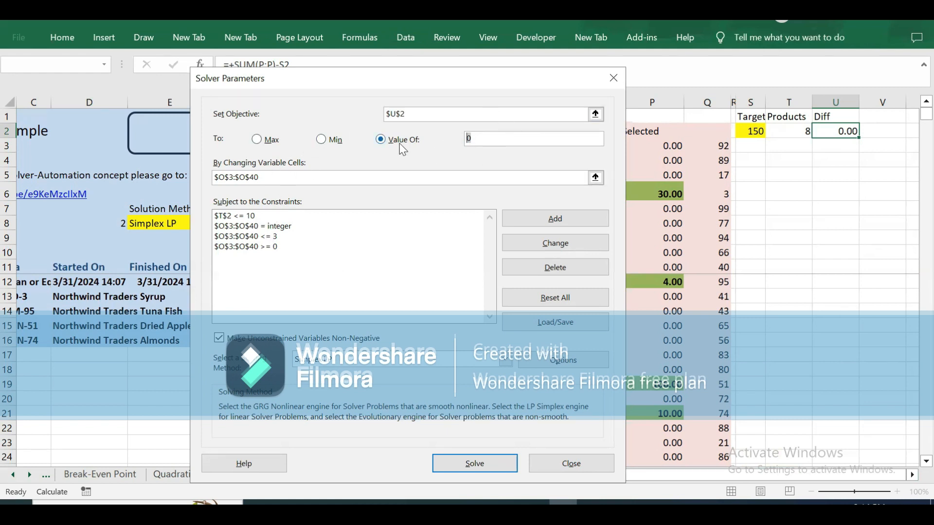
left_click(608, 84)
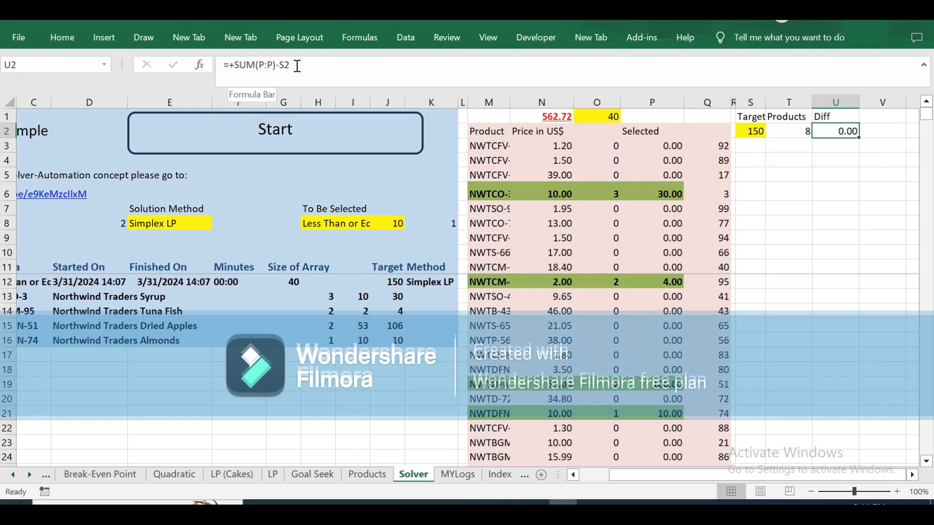
Edit the Diff formula in U2 to begin with an IF whose condition is (SUM(P:P)-S2)>=-2.
left_click(233, 63)
type("+")
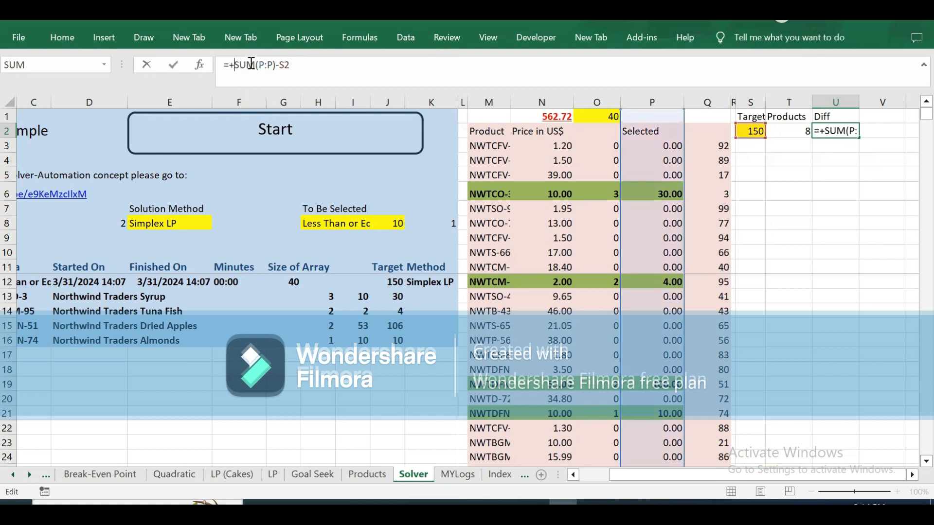
key("BackSpace")
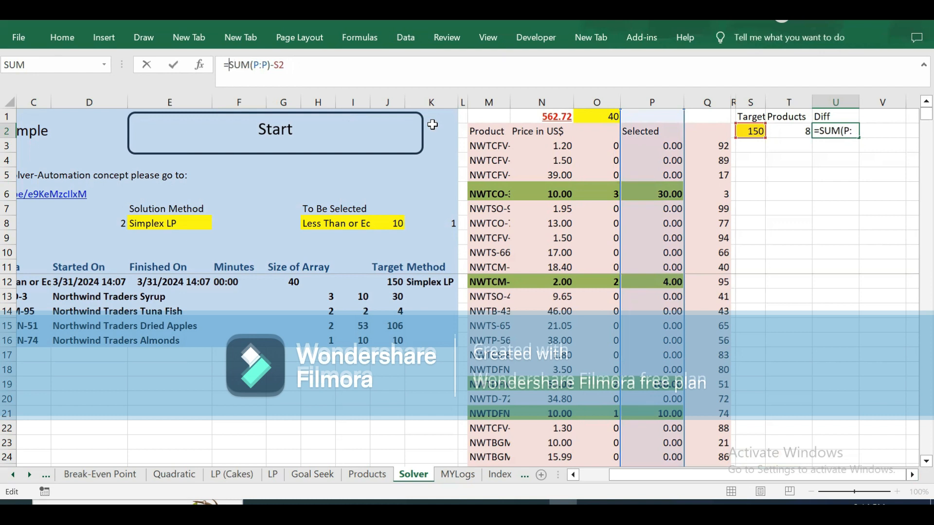
type("if")
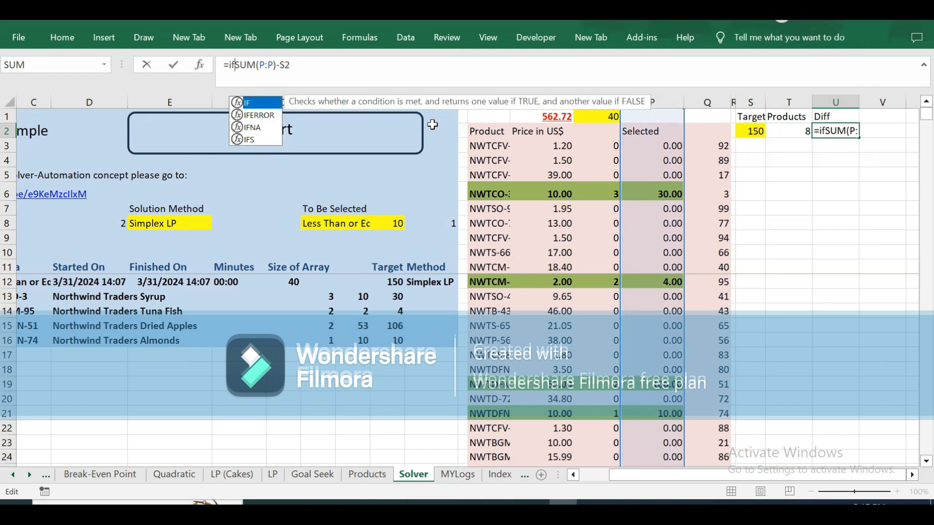
type("(")
key("shift+End")
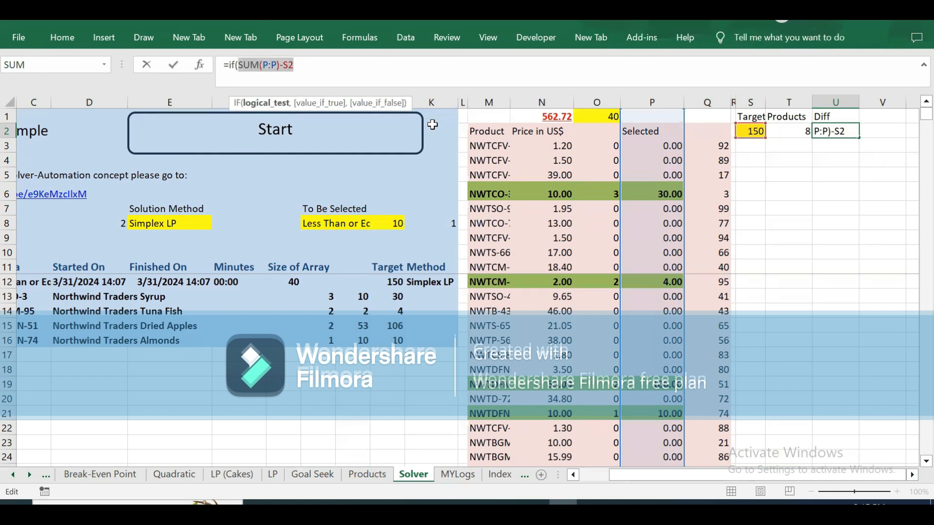
left_click(238, 64)
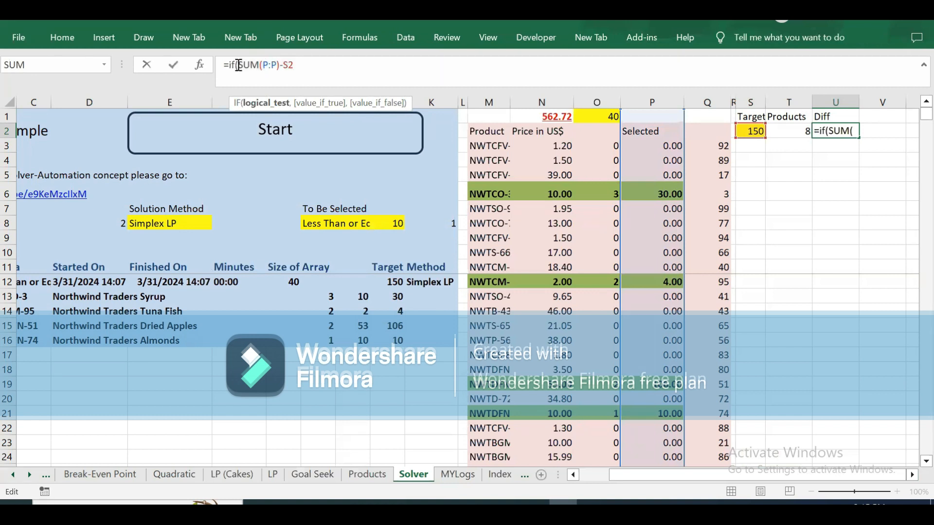
type("(")
left_click(304, 65)
type(")")
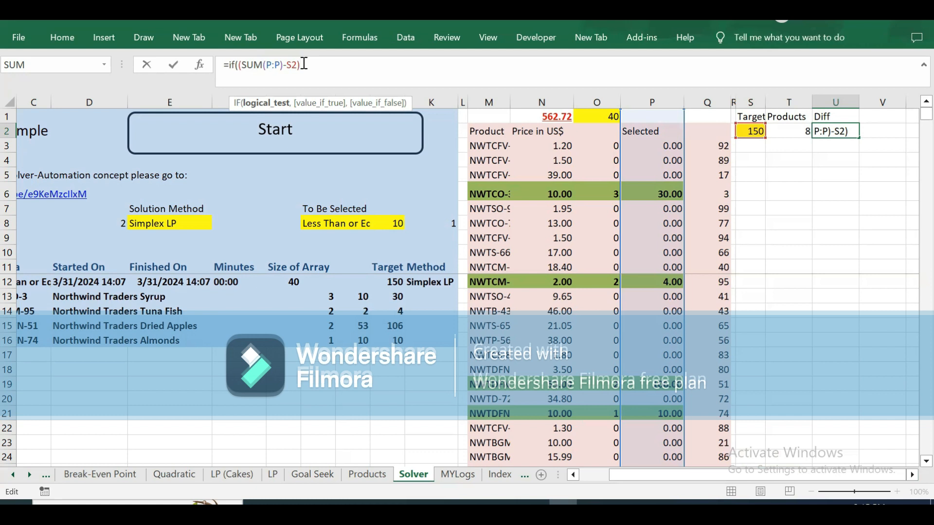
type(">")
type("=-2")
Nest an AND function inside the IF of U2, ahead of the >=-2 condition.
left_click(238, 64)
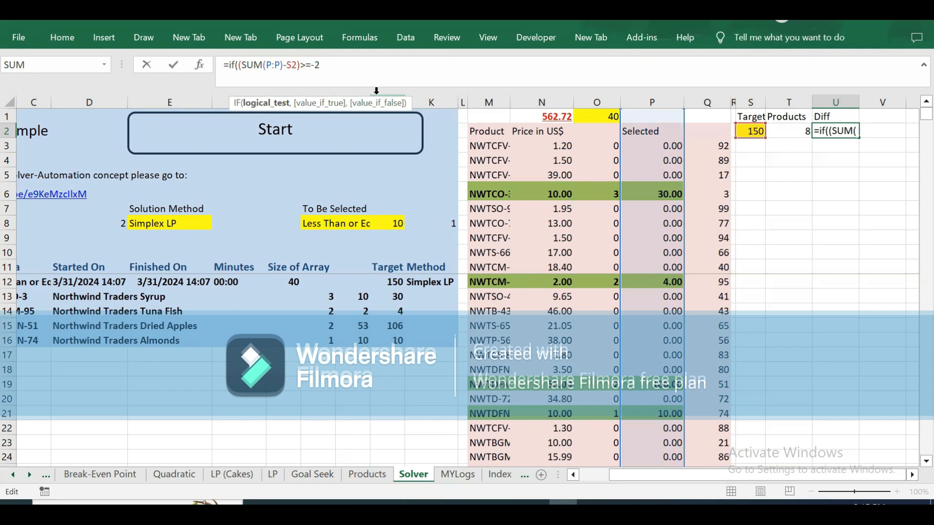
type("and")
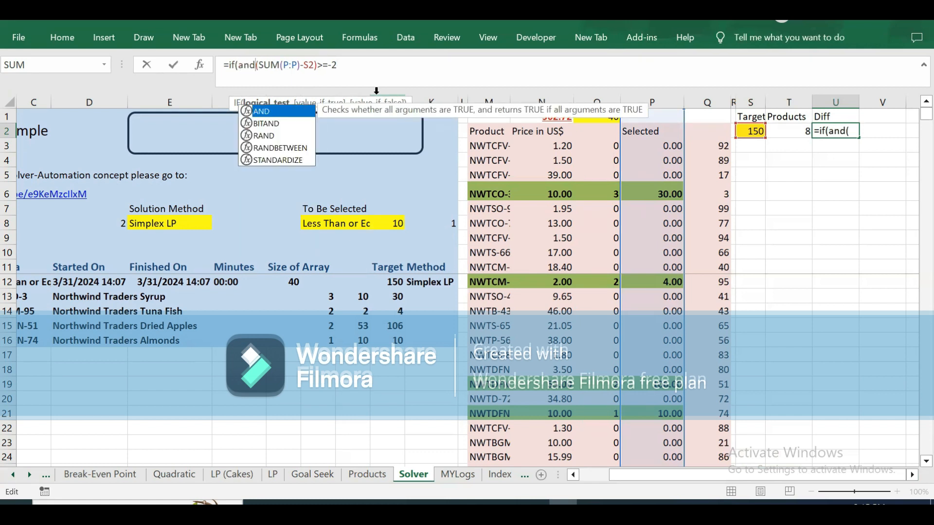
type("(")
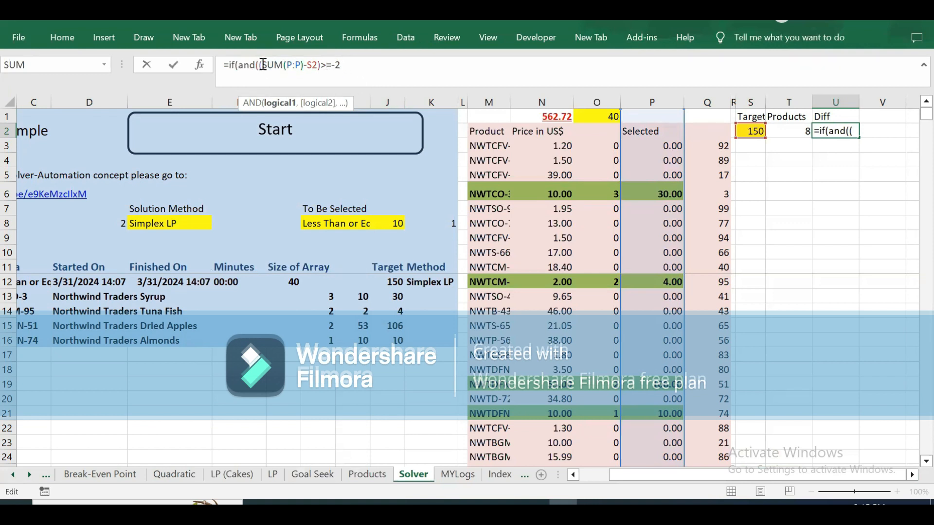
Duplicate the first AND condition as a second one reading (SUM(P:P)-S2)<=2 and close the AND.
left_click_drag(259, 62, 362, 60)
key("ctrl+c")
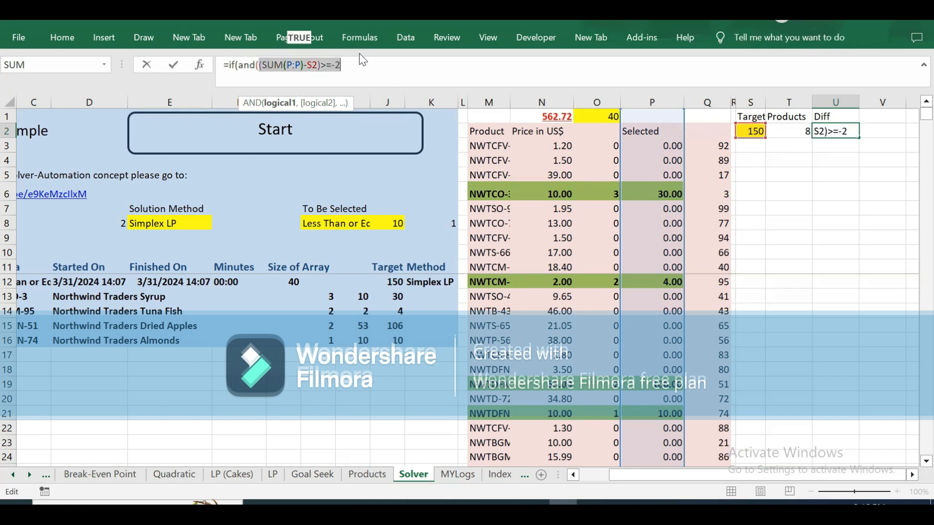
left_click(347, 62)
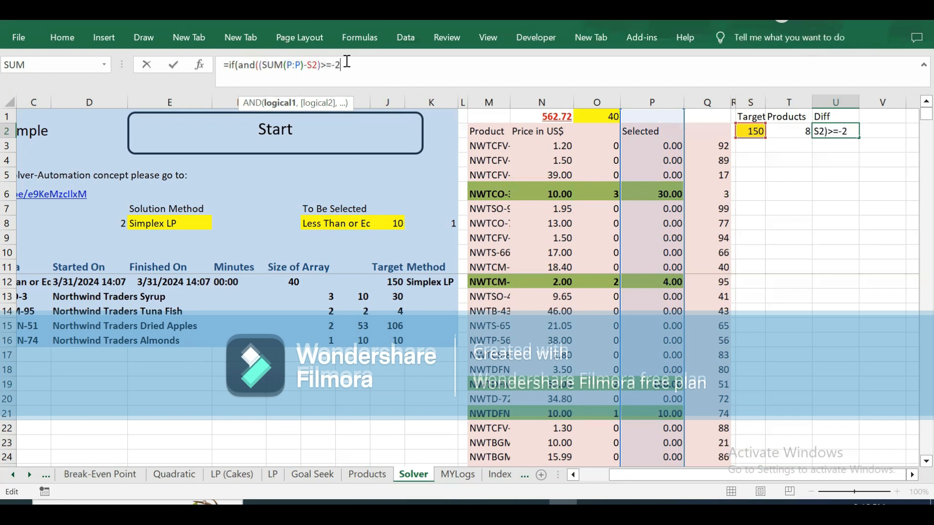
type("n")
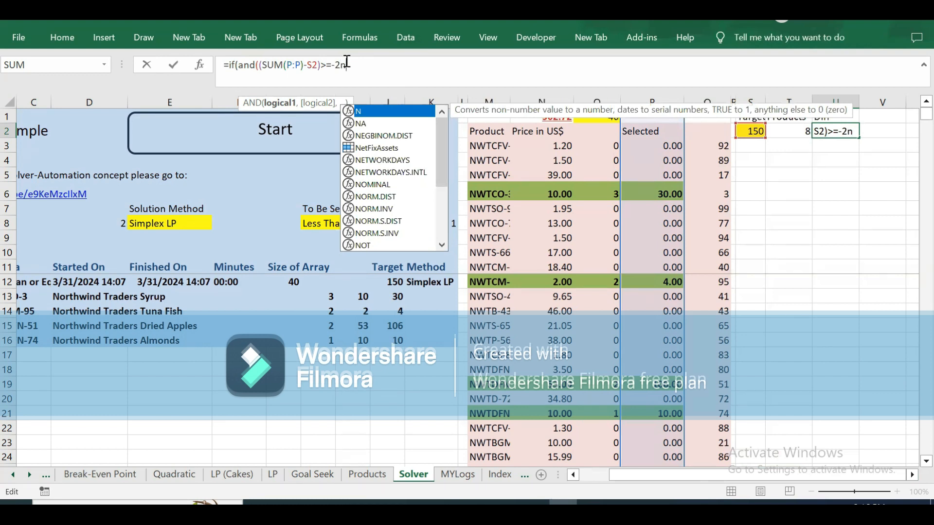
key("BackSpace")
type(".")
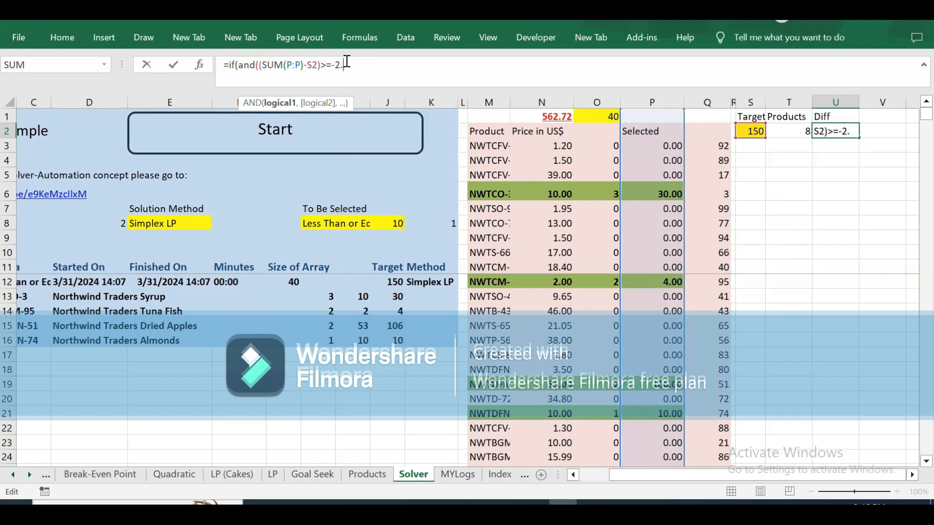
key("BackSpace")
type(",")
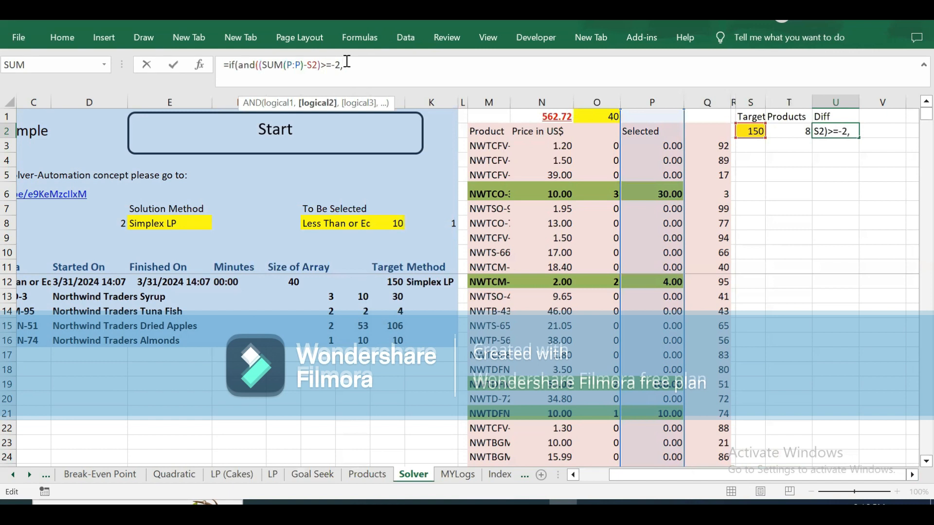
key("ctrl+v")
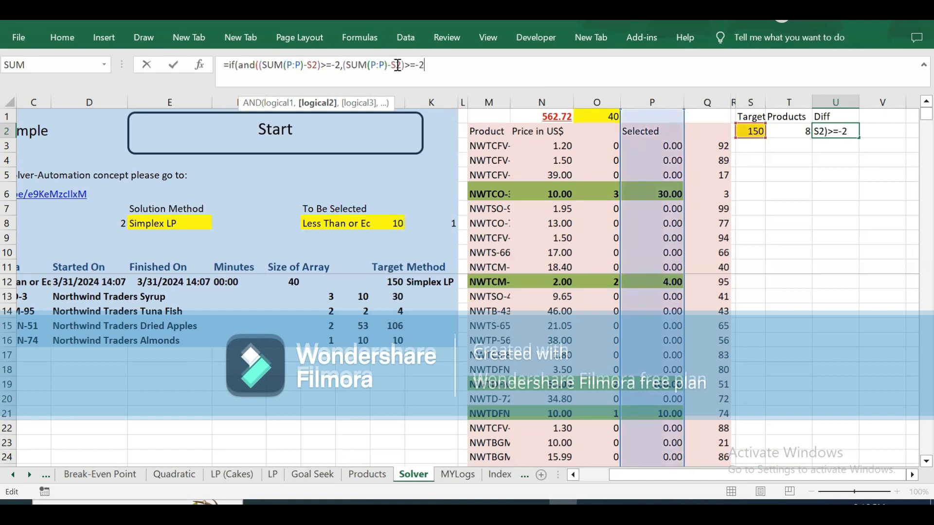
left_click_drag(415, 63, 407, 63)
type("<=")
key("Delete")
type(")")
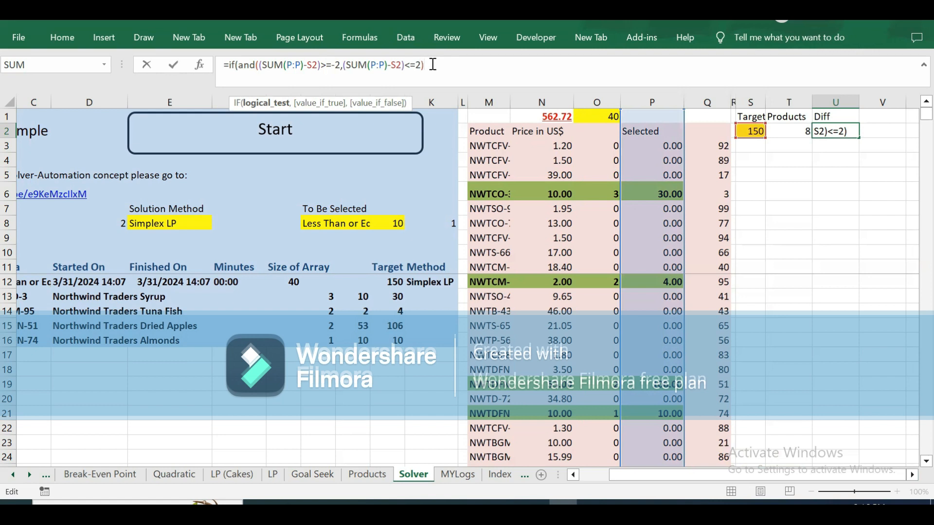
Finish U2's IF with 0 as the true value and SUM(P:P)-S2 as the false value, and enter the formula.
type(",")
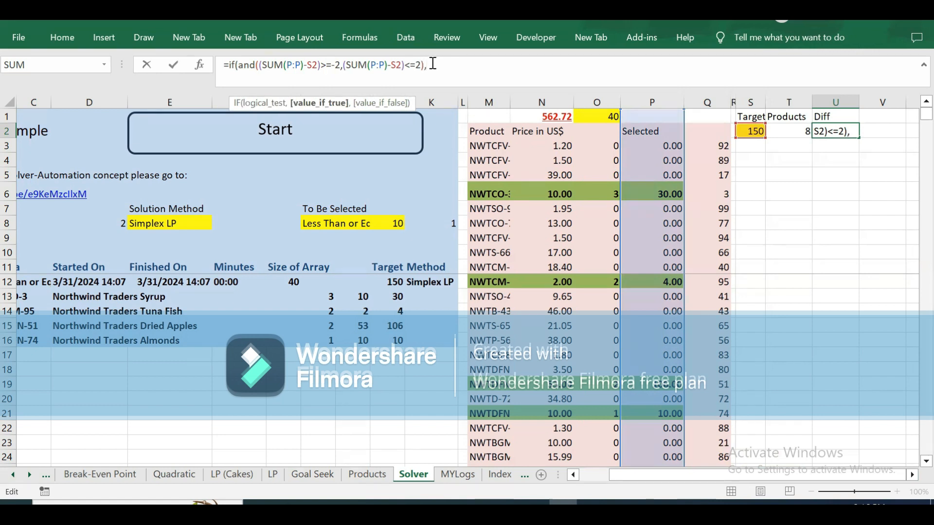
type("0,")
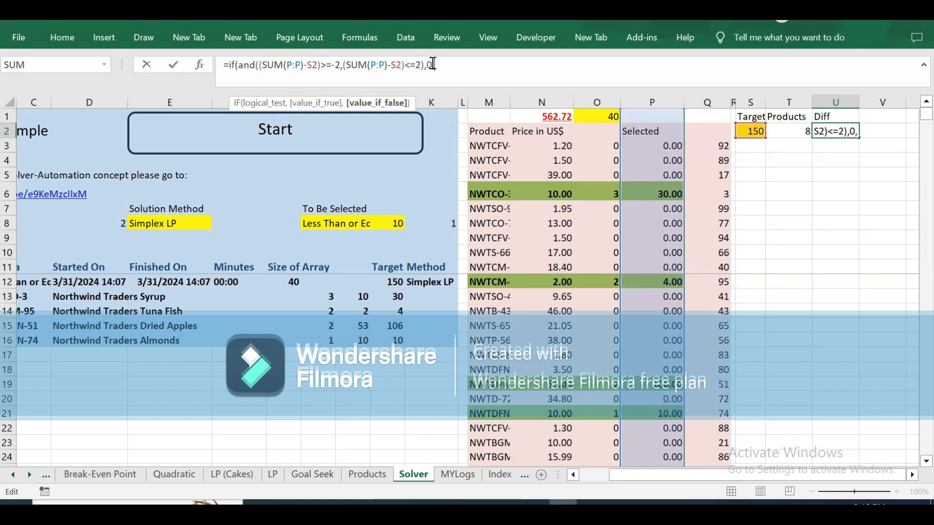
left_click_drag(348, 65, 399, 63)
key("ctrl+c")
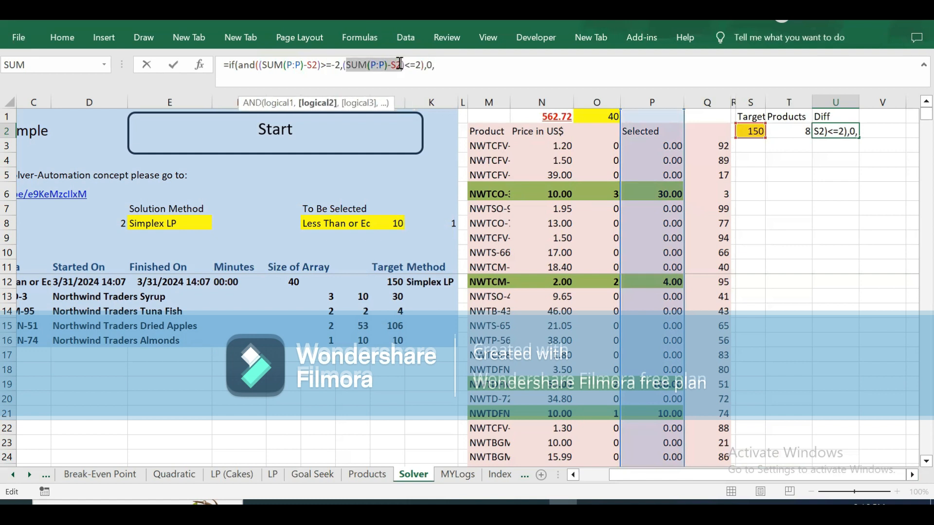
left_click(444, 68)
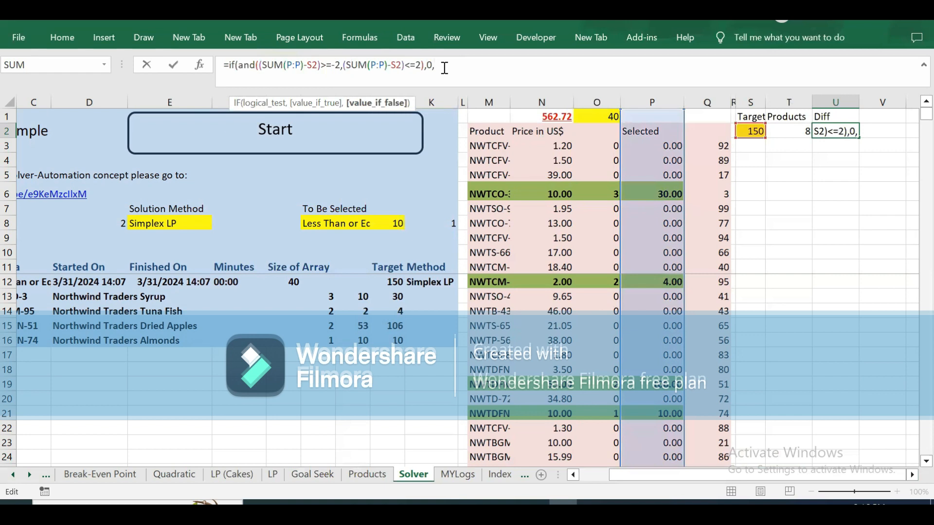
key("ctrl+v")
type(")")
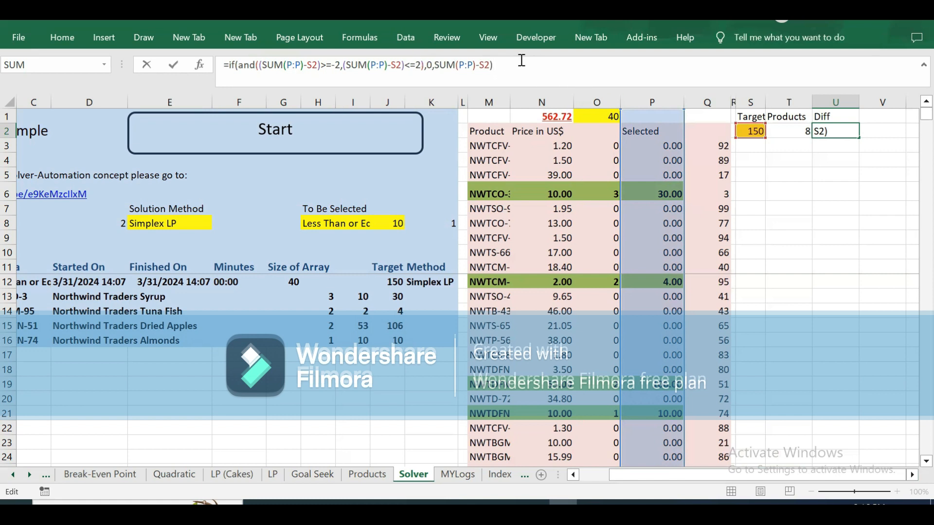
key("Return")
Copy U2's full IF formula and paste it over =+SUM(P:P)-S2 in the Range("U2").Formula line of the Do_Solver macro in the VBA editor.
left_click(841, 131)
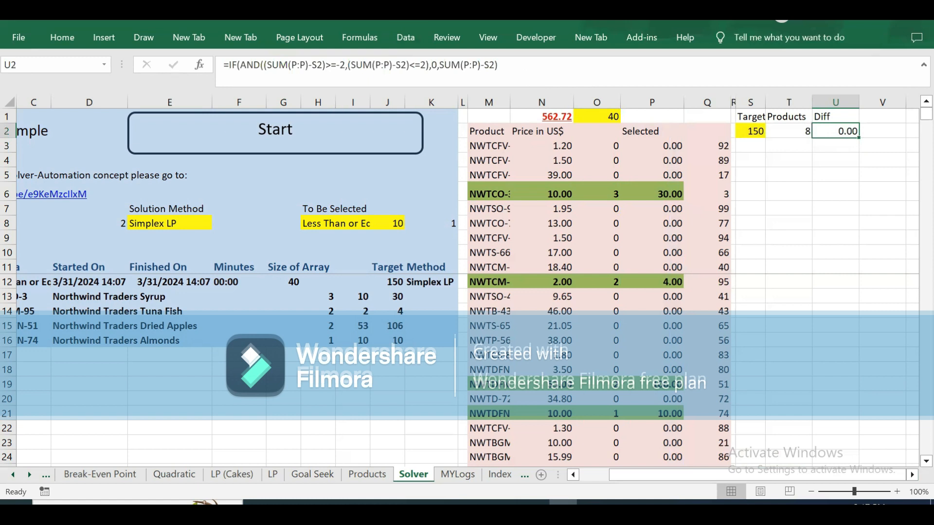
left_click(506, 61)
left_click_drag(507, 61, 651, 64)
key("ctrl+c")
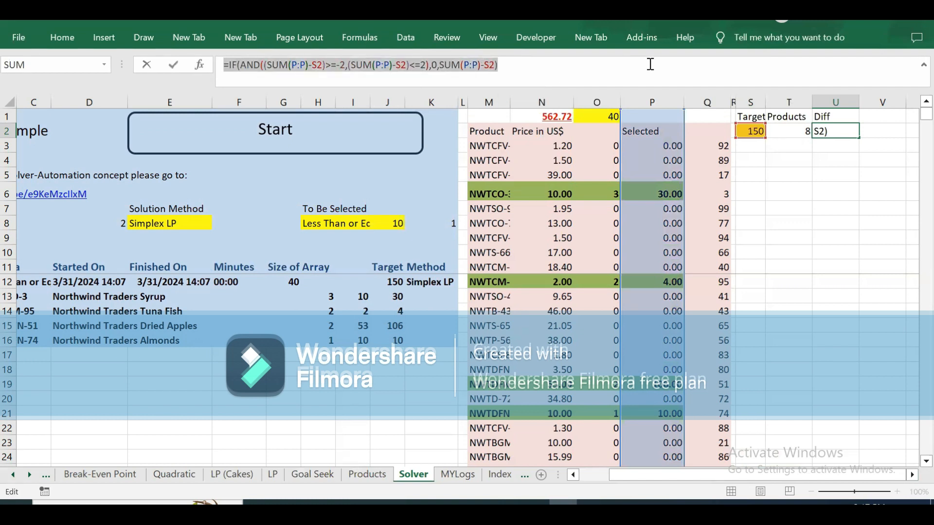
key("Escape")
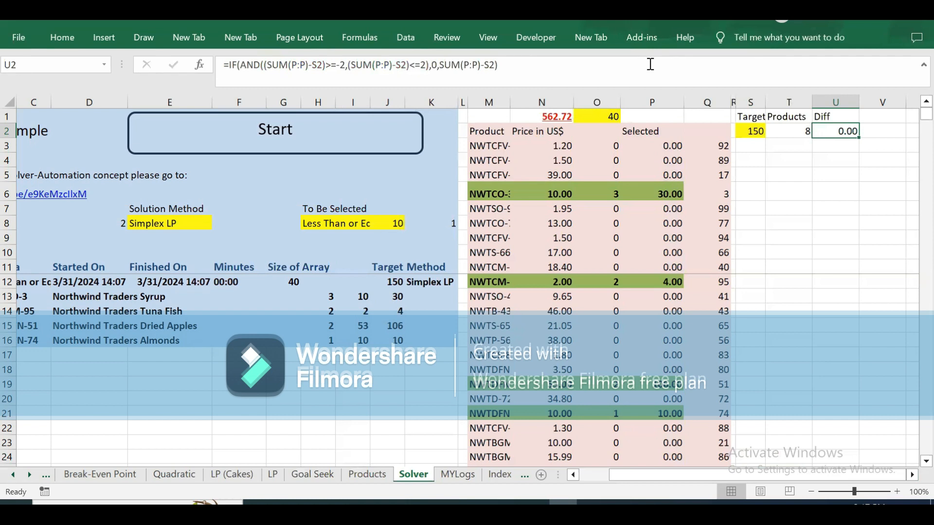
key("alt+F11")
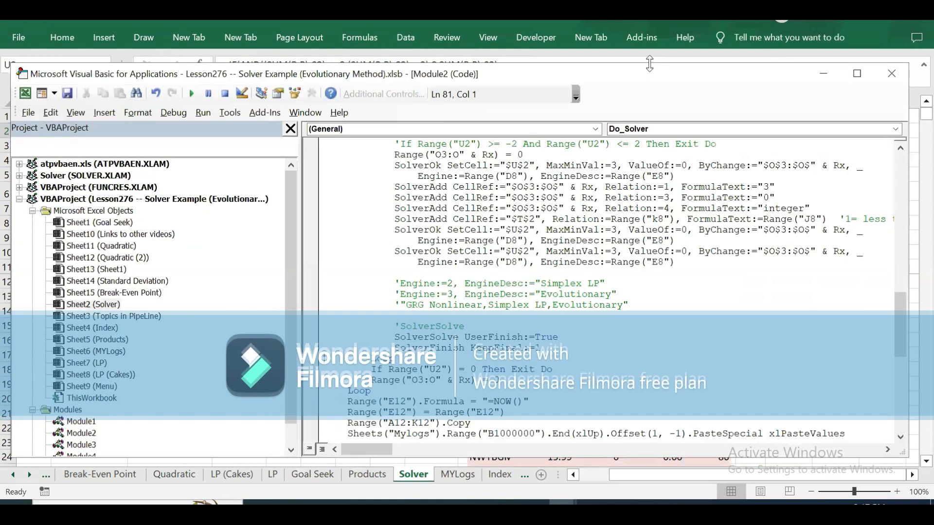
scroll(539, 322, "up", 20)
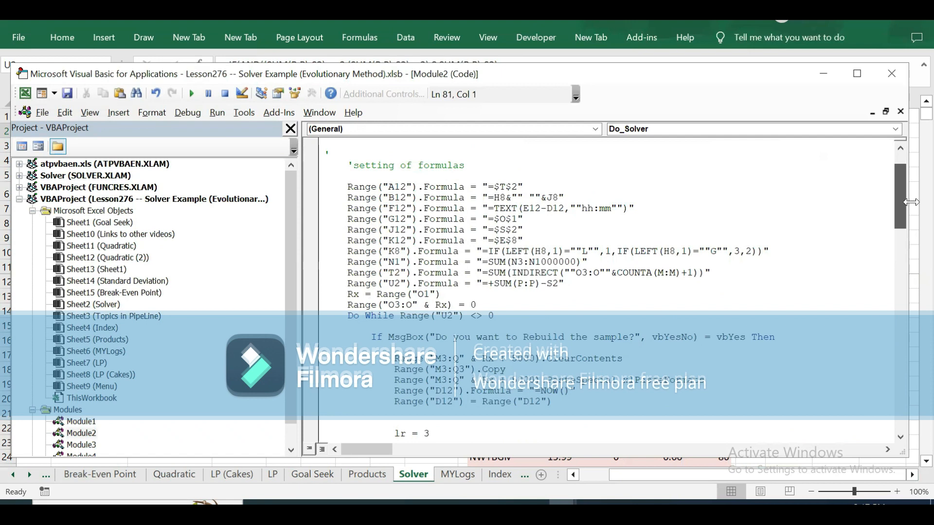
left_click_drag(482, 283, 560, 284)
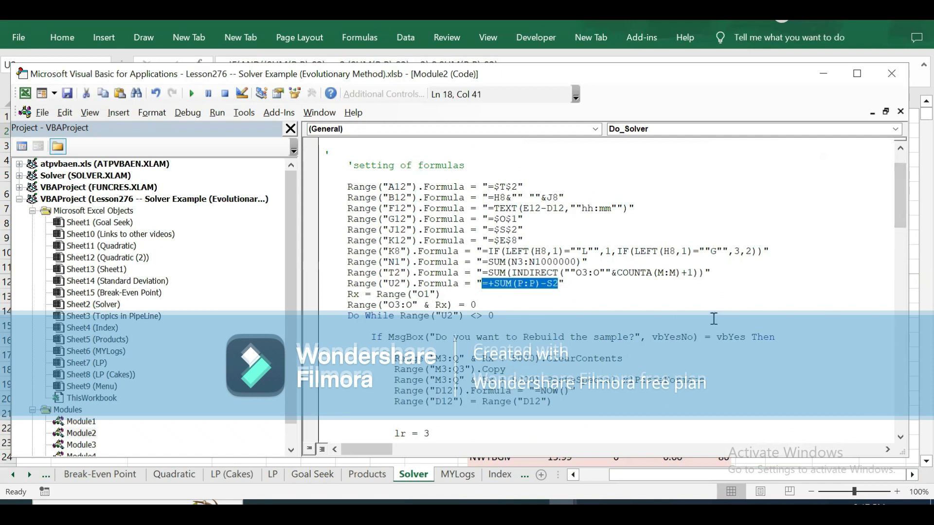
key("ctrl+v")
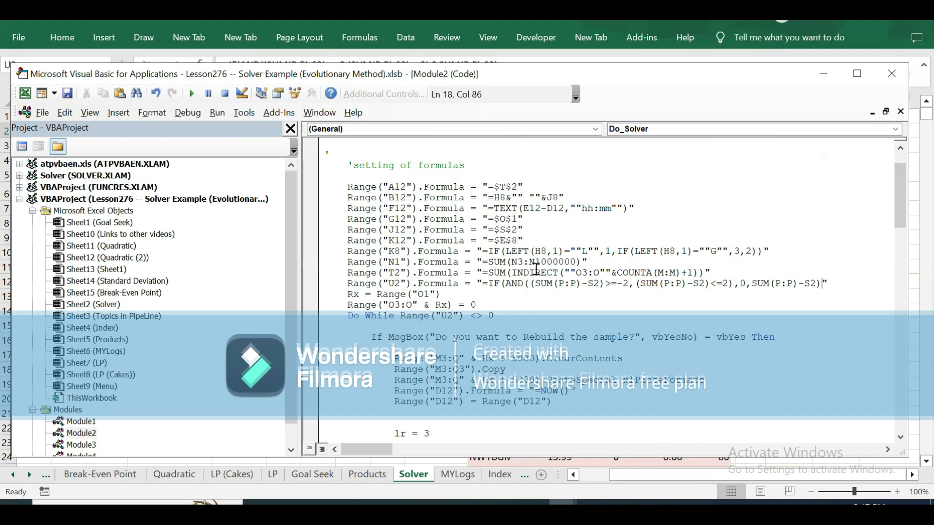
Look through the Do_Solver macro code, from the updated U2 formula line to the end of the routine and back.
left_click(475, 298)
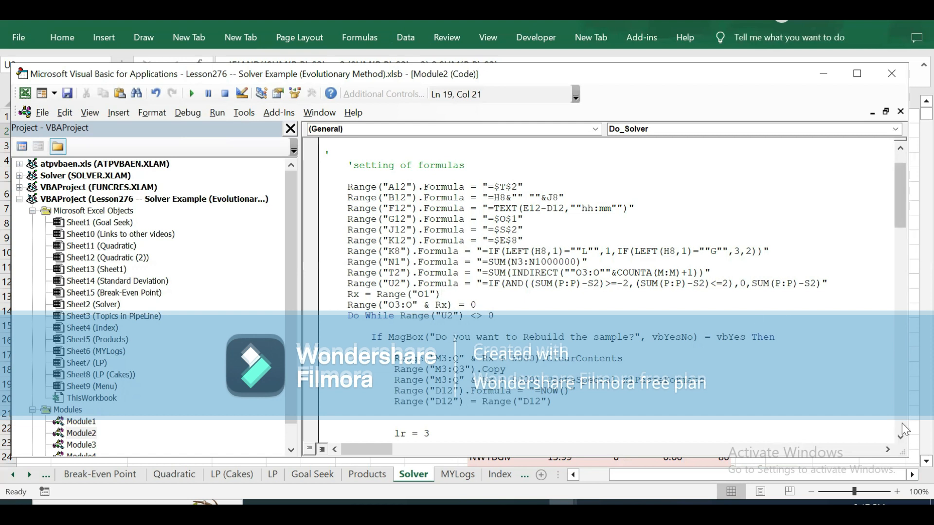
scroll(901, 423, "down", 10)
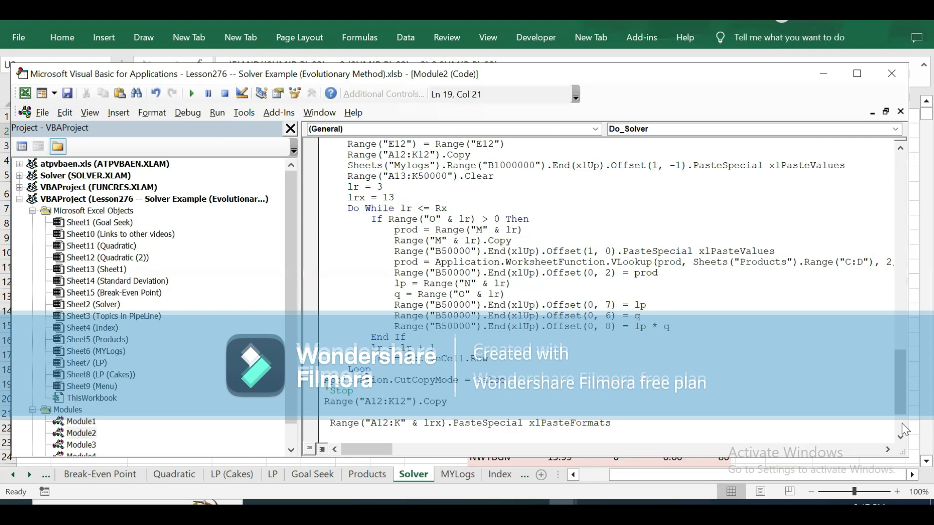
scroll(902, 421, "down", 3)
left_click_drag(901, 417, 889, 122)
left_click(505, 251)
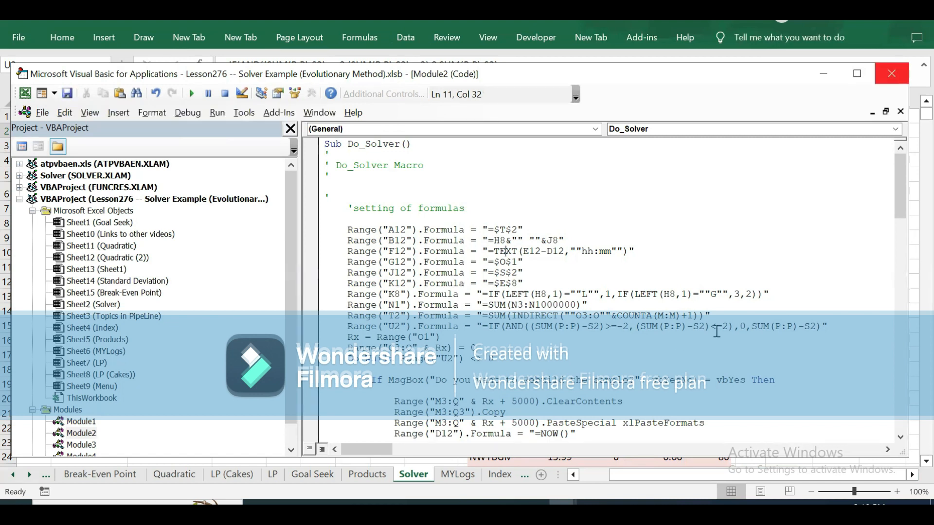
Return to the Solver sheet, run the macro with Simplex LP on a rebuilt sample, and check the sum of the logged amounts.
left_click(894, 76)
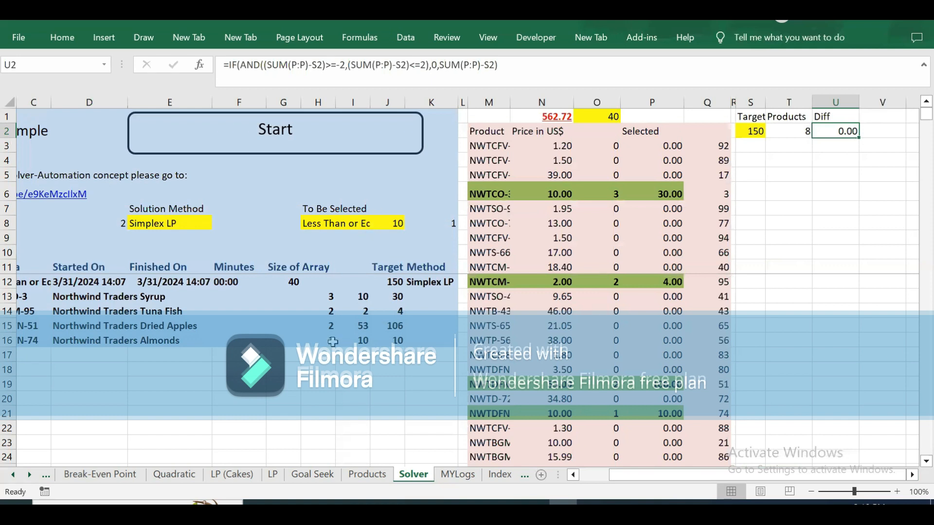
left_click(278, 137)
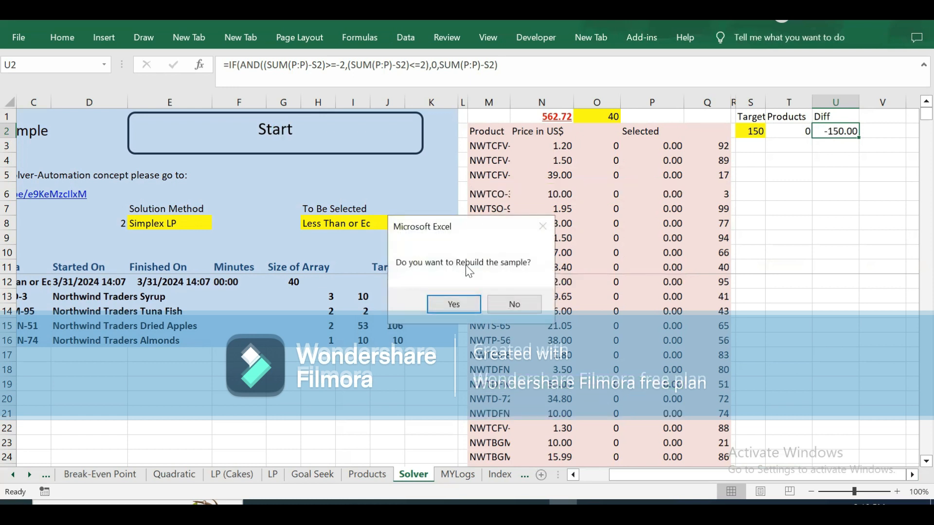
left_click(451, 306)
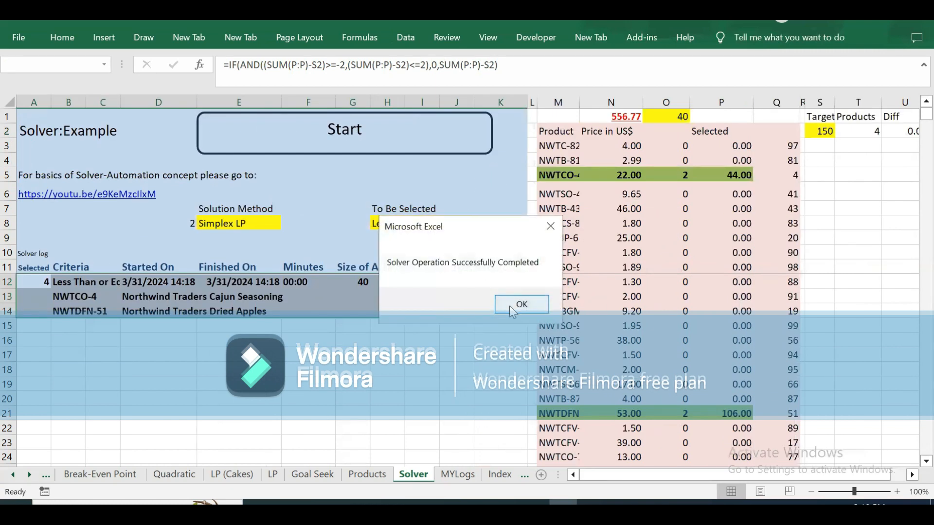
left_click(506, 302)
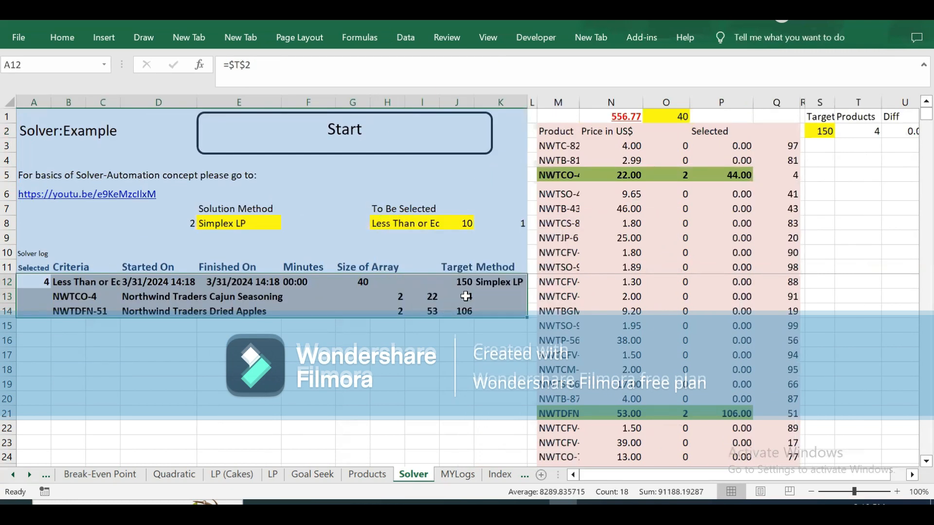
left_click_drag(465, 296, 467, 311)
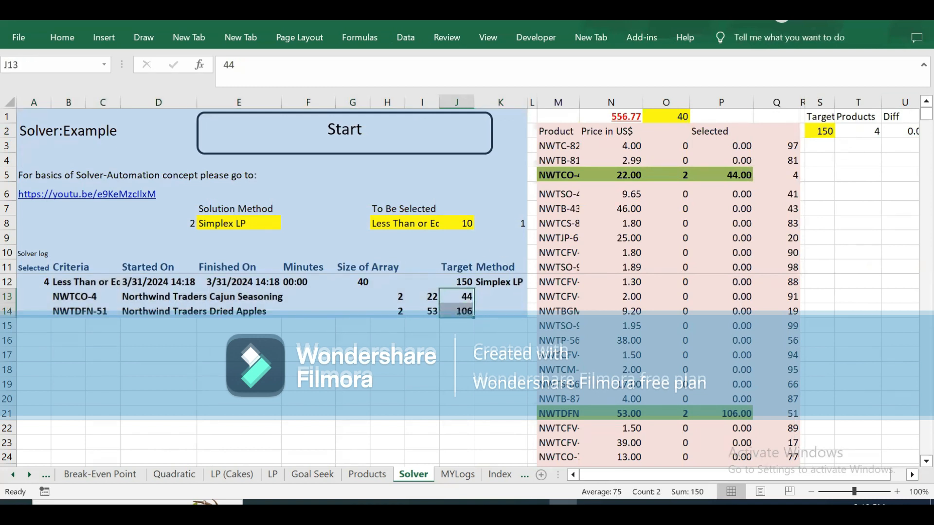
Set the solution method to GRG Nonlinear and run the Solver macro without rebuilding the sample.
left_click(245, 222)
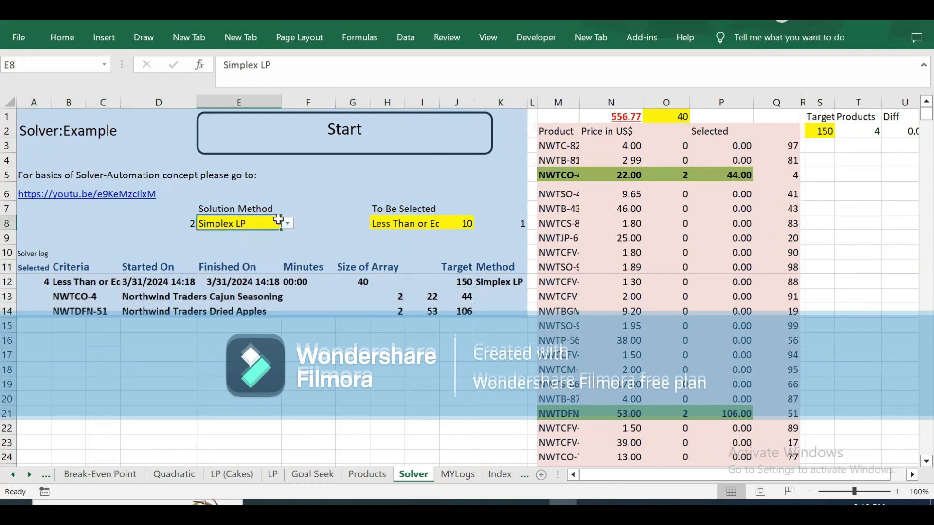
left_click(289, 224)
left_click(258, 242)
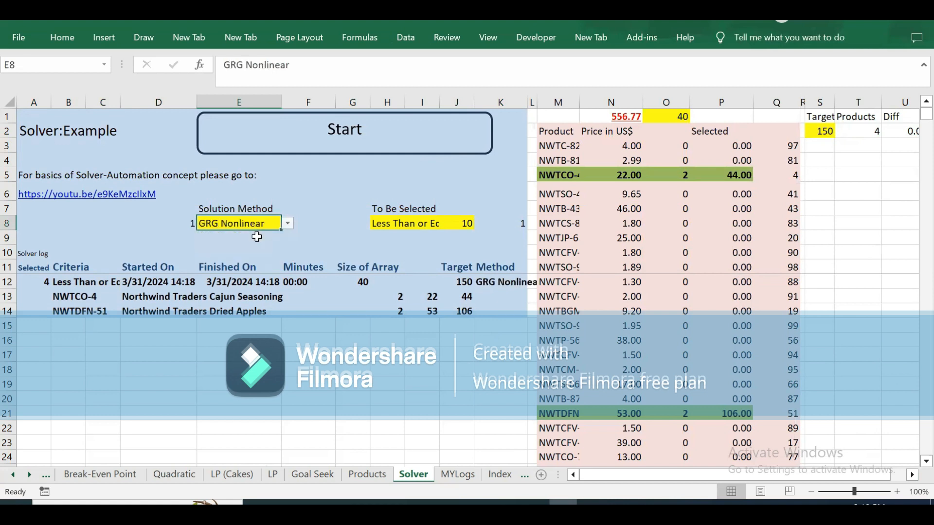
left_click(355, 131)
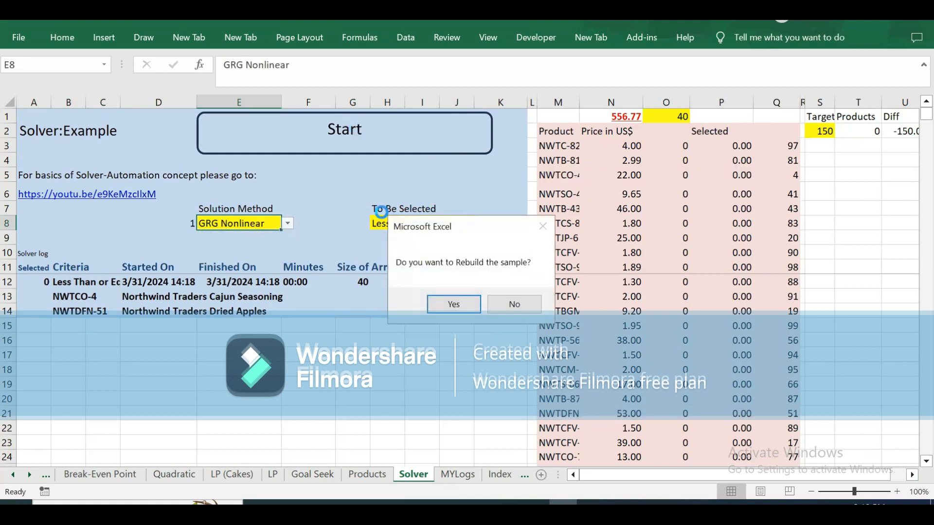
left_click(514, 304)
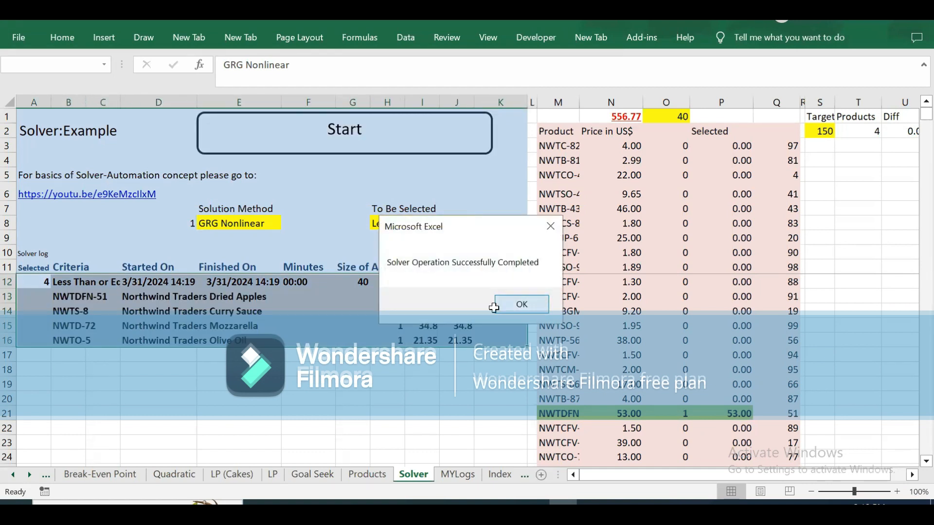
left_click(523, 306)
Check the sum of the GRG Nonlinear run's logged amounts in J13:J16 against the target.
left_click_drag(465, 298, 470, 336)
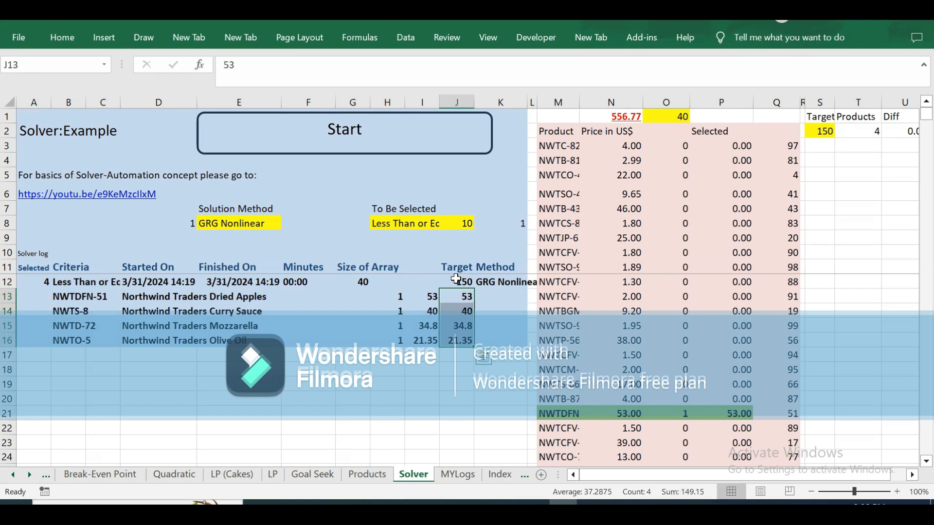
left_click_drag(462, 299, 471, 346)
left_click(469, 298)
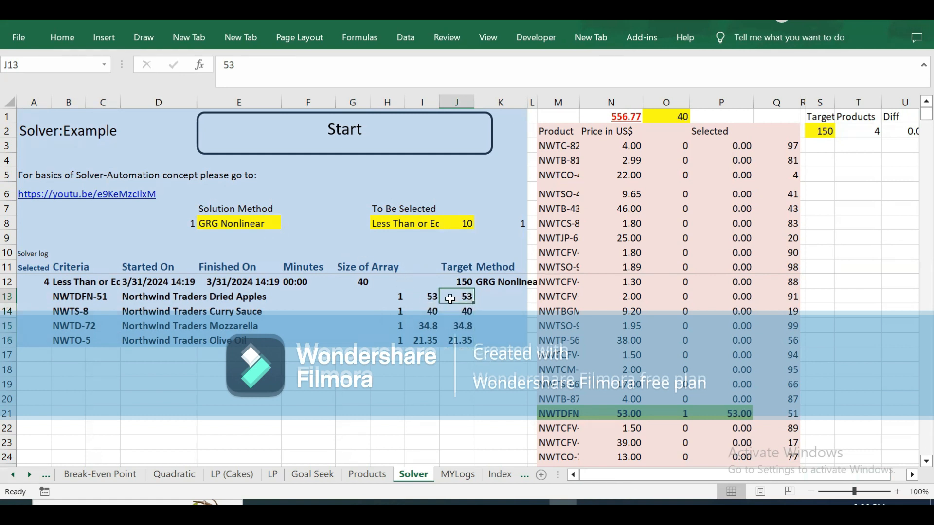
Change the solution method to Evolutionary, save the workbook, and run the Solver macro without rebuilding the sample.
left_click(234, 224)
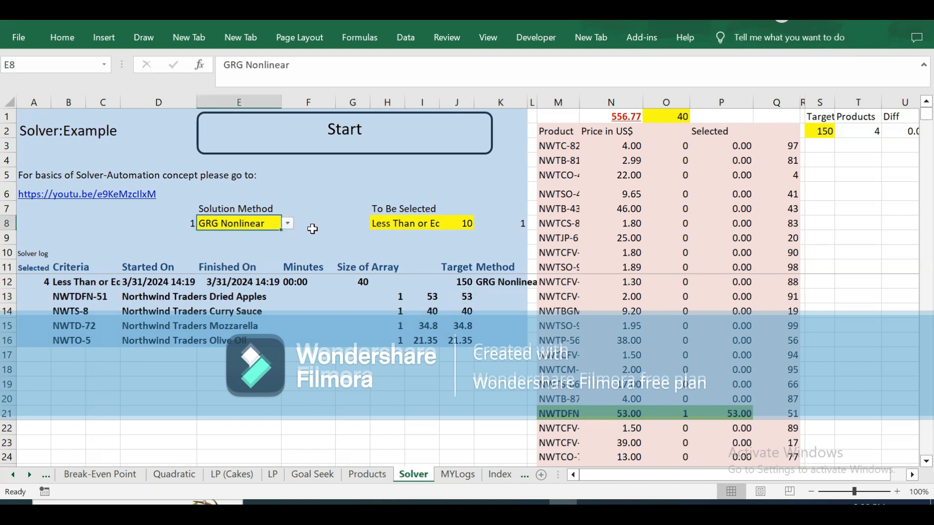
left_click(288, 224)
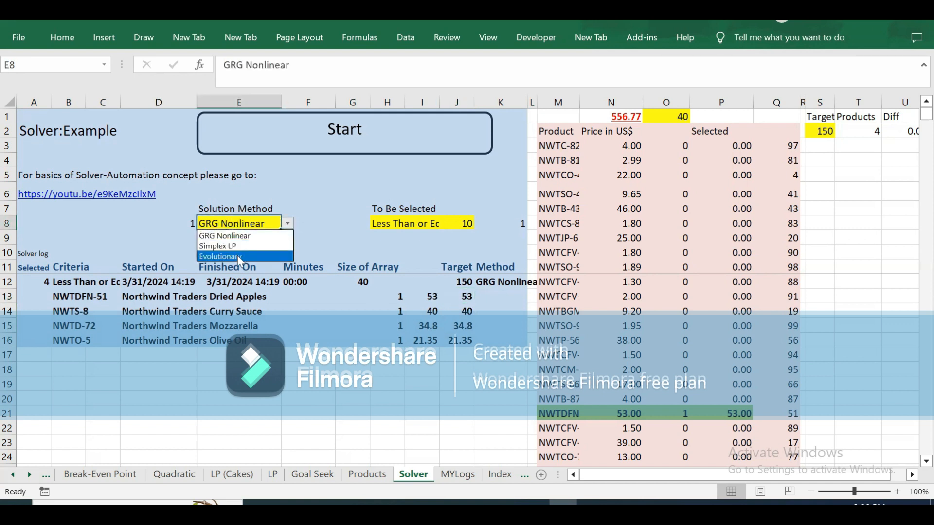
left_click(238, 256)
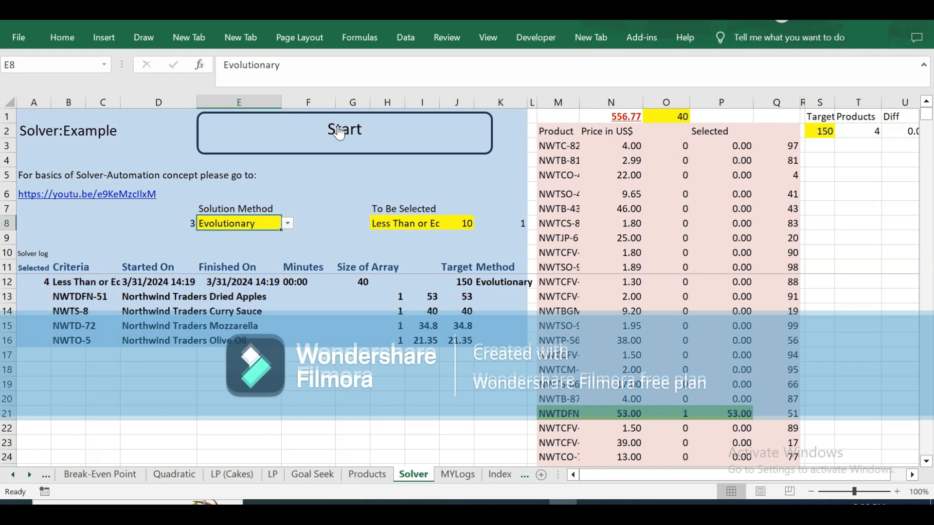
key("ctrl+s")
left_click(362, 139)
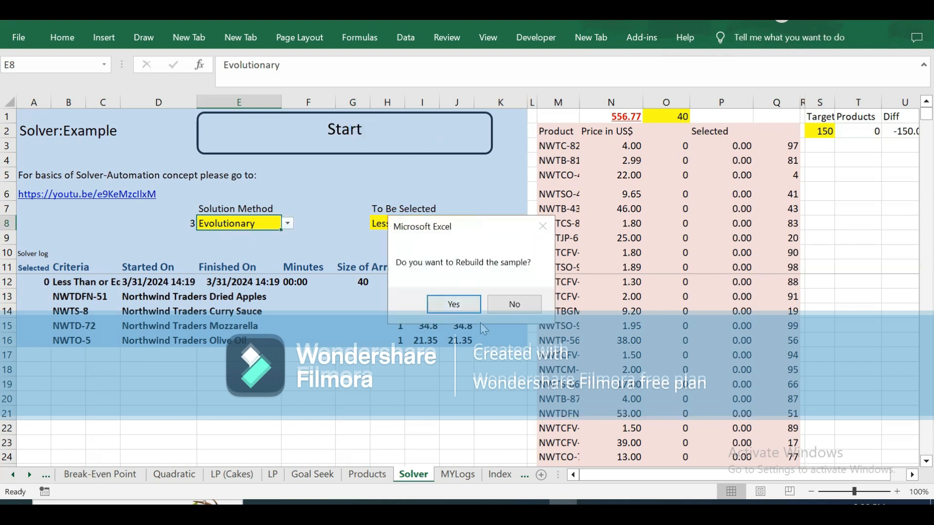
left_click(511, 304)
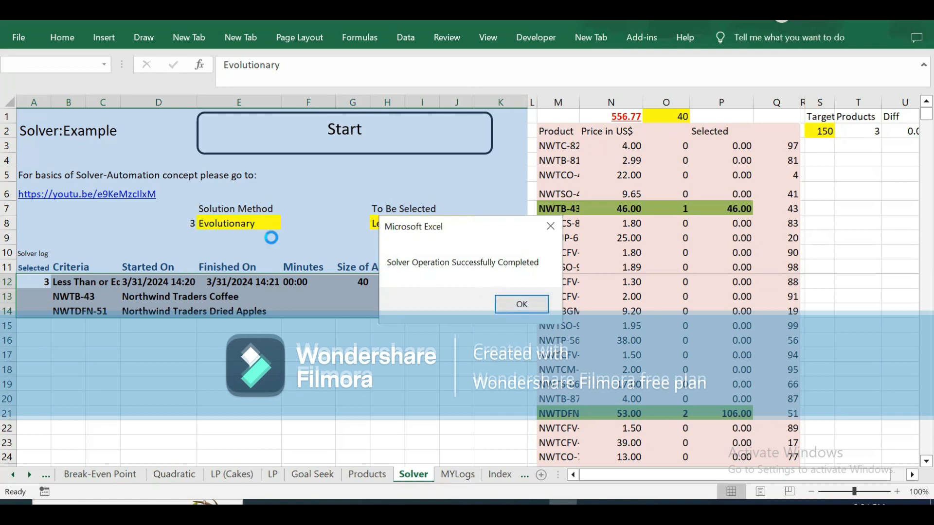
left_click(523, 305)
Check the sum of the Evolutionary run's amounts in J13:J14 and its start and finish times in row 12.
left_click_drag(469, 298, 468, 309)
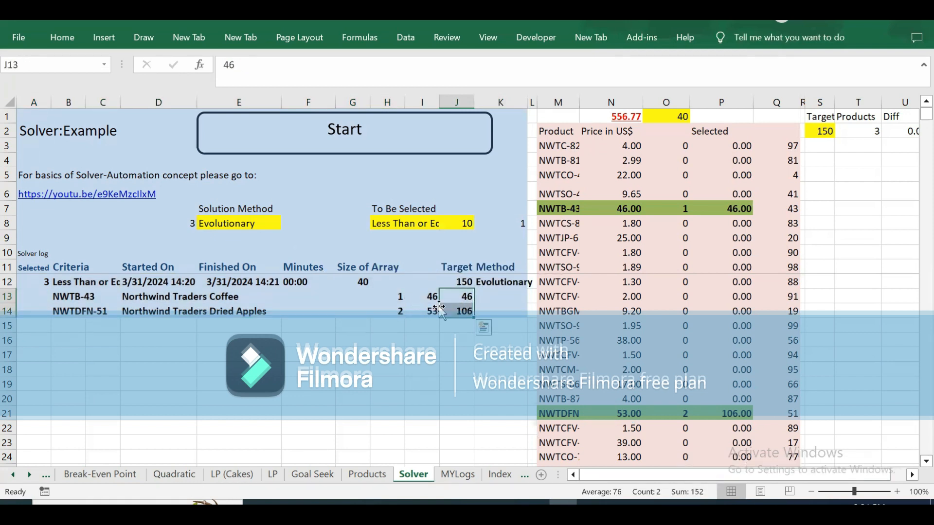
left_click_drag(463, 297, 459, 310)
left_click(215, 284)
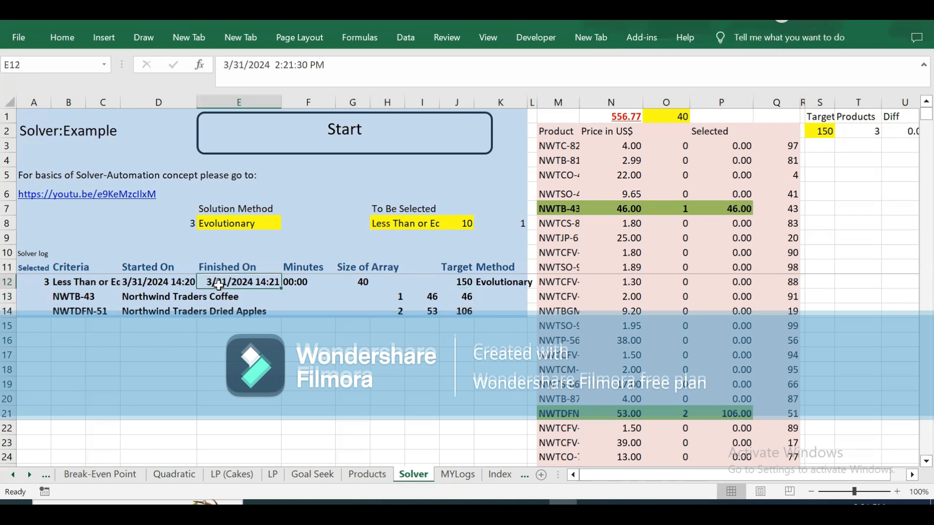
left_click(133, 282)
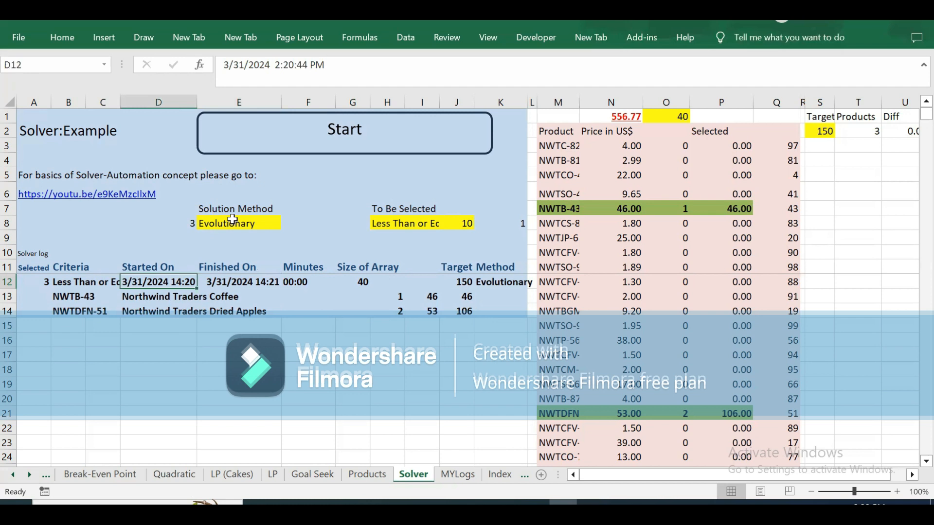
On the MYLogs sheet, format the Simplex LP run's start and finish cells D332:E332 as Short Date.
left_click(459, 472)
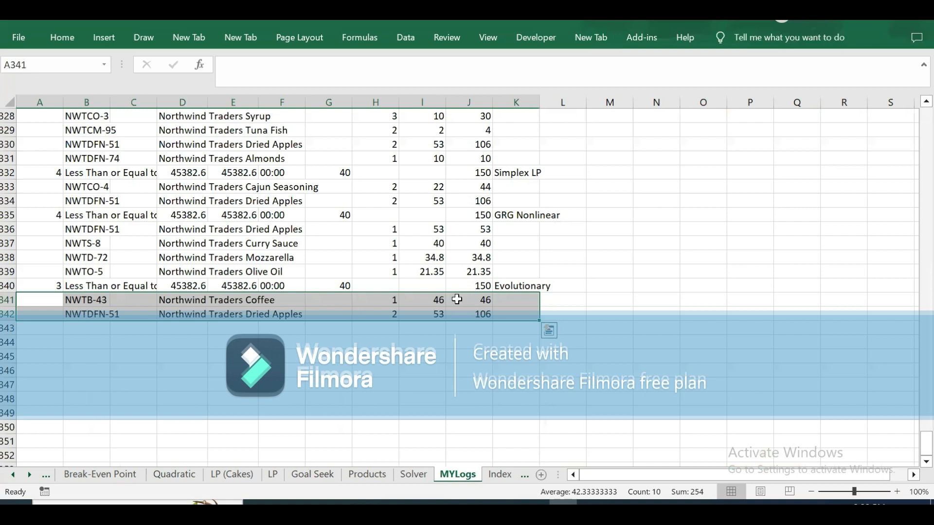
left_click(137, 195)
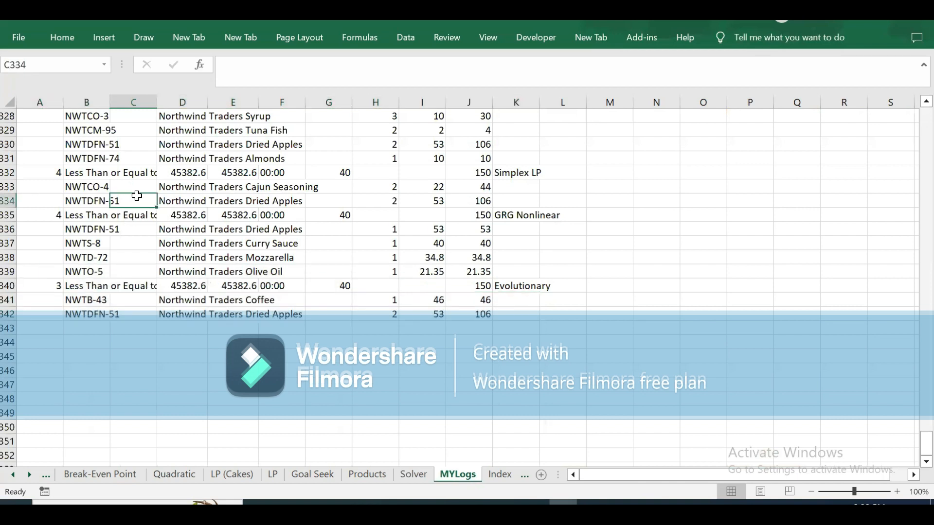
left_click(236, 190)
left_click_drag(182, 172, 226, 173)
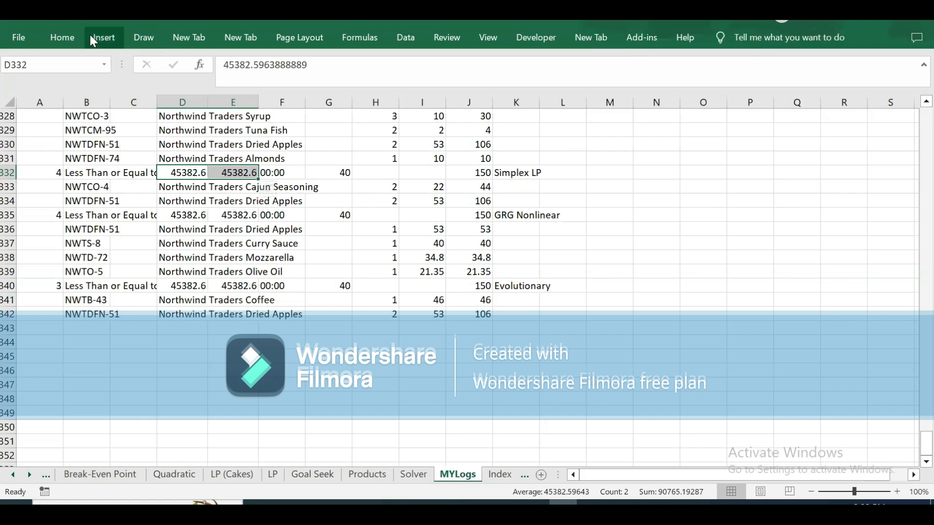
left_click(60, 36)
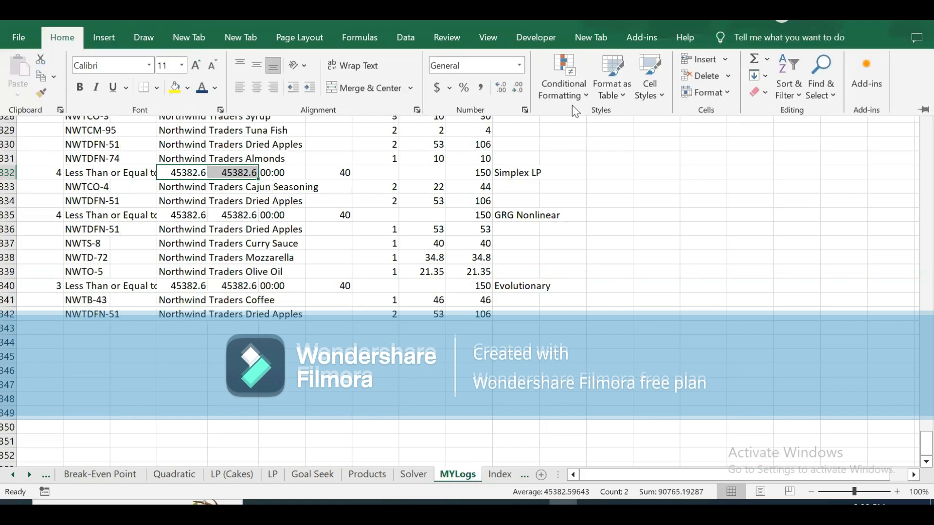
left_click(519, 65)
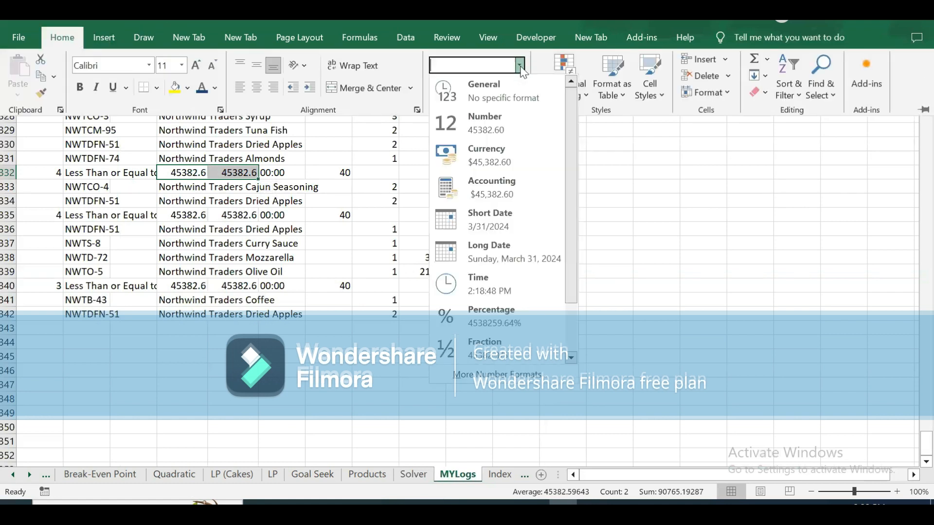
left_click(487, 223)
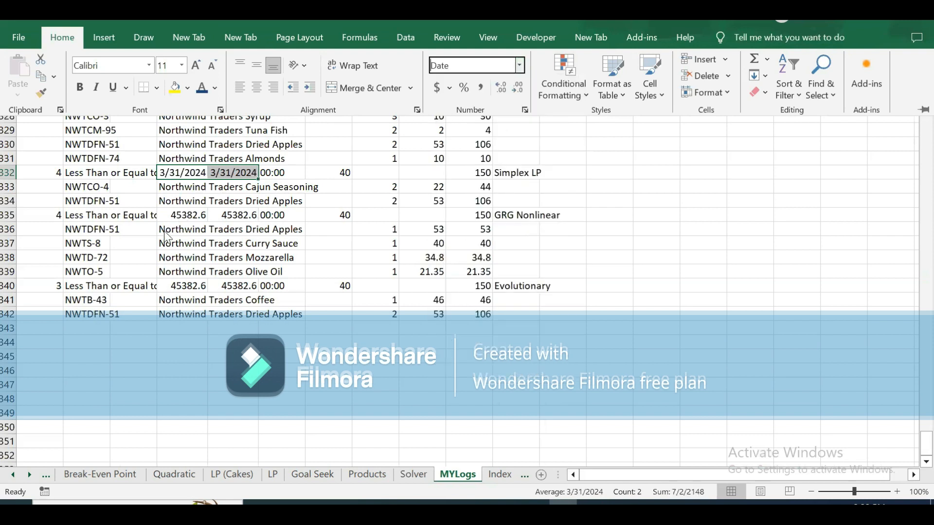
Repeat the Short Date format on the GRG Nonlinear and Evolutionary entries, D335:E335 and D340:E340.
left_click(172, 214)
left_click(172, 215)
left_click_drag(172, 214, 241, 216)
key("F4")
left_click_drag(171, 287, 239, 286)
key("F4")
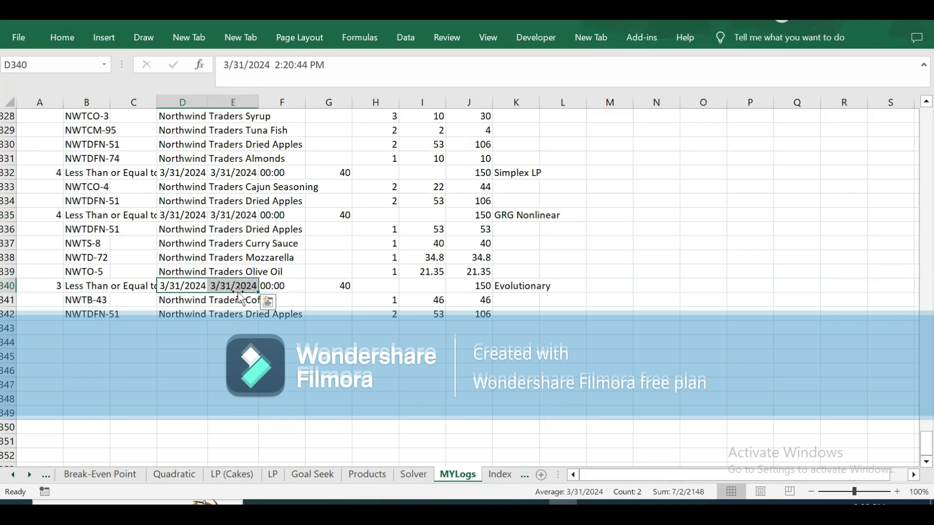
left_click(226, 315)
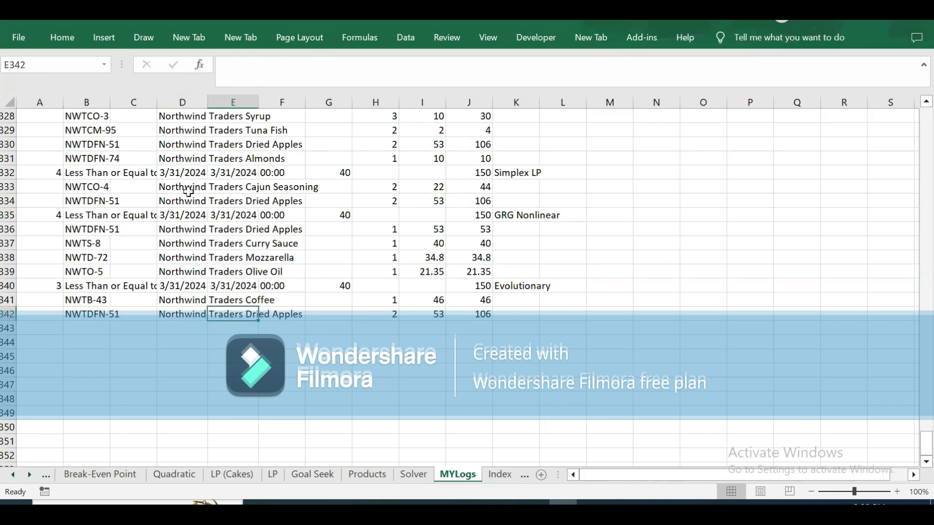
Compare the three logged runs' array sizes, targets and minutes, and check the sum of the GRG Nonlinear amounts in J336:J339.
left_click(344, 172)
type("40")
left_click(340, 215)
left_click(337, 288)
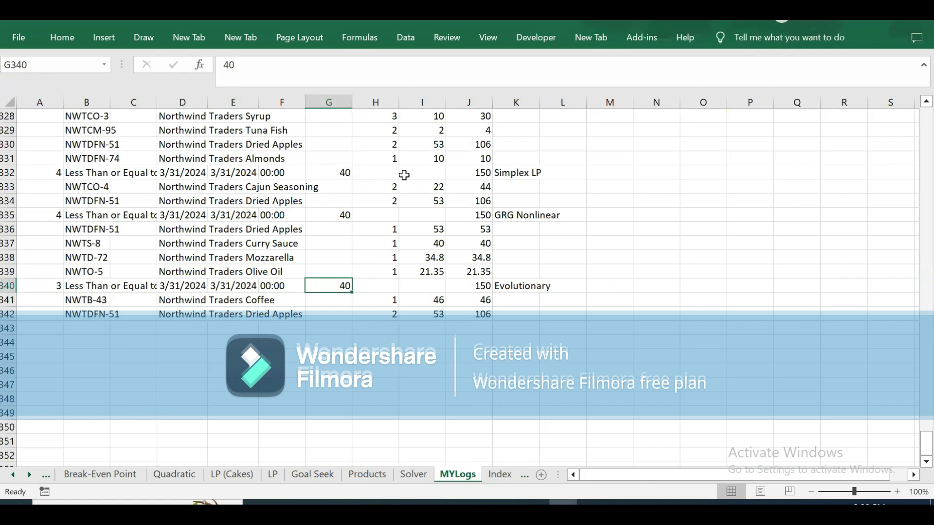
left_click(480, 173)
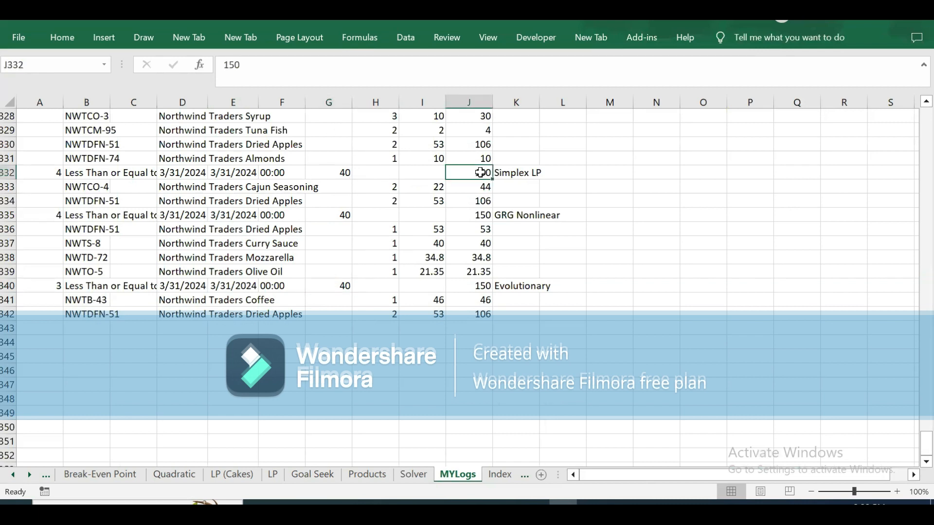
left_click(481, 216)
left_click(483, 173)
left_click(479, 287)
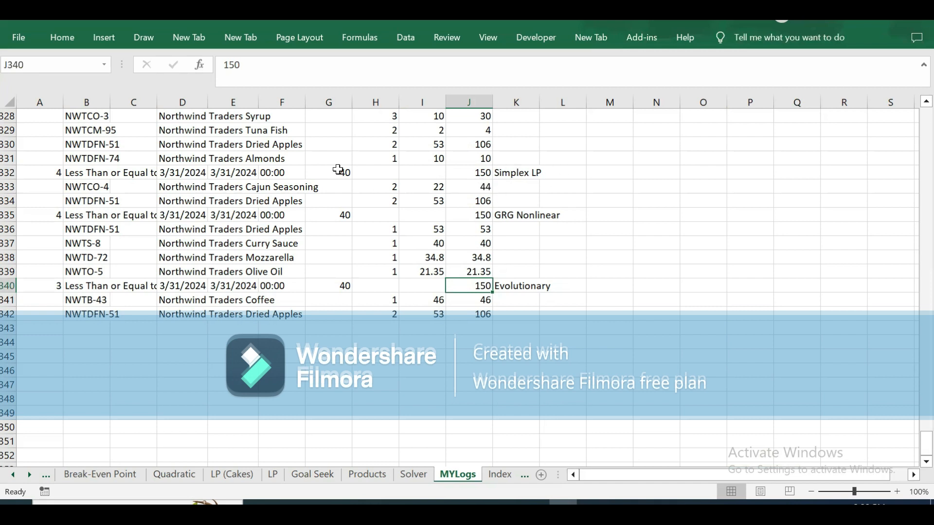
left_click(295, 173)
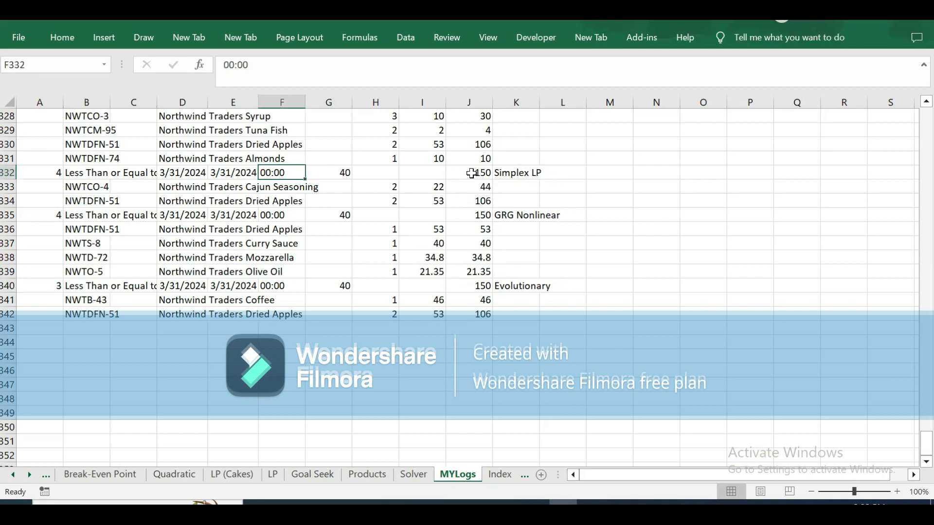
left_click_drag(483, 187, 480, 271)
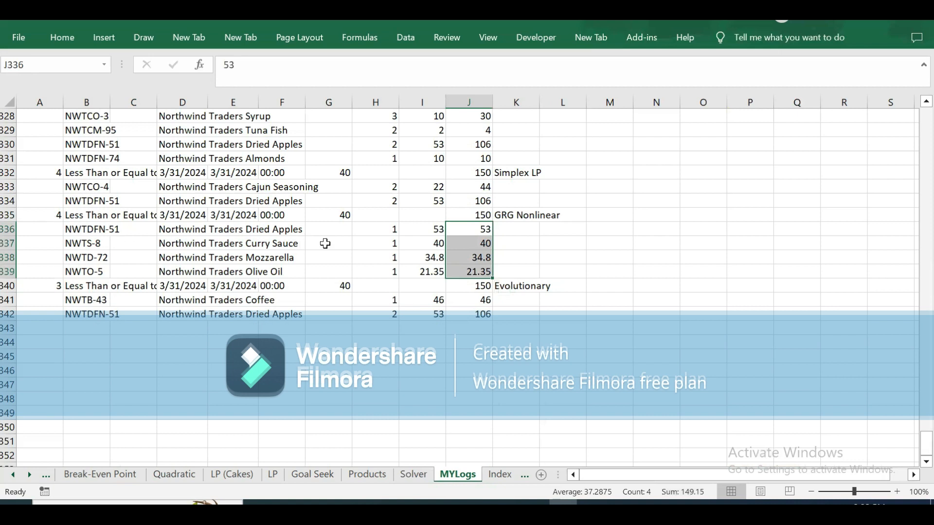
Check the sum of the Evolutionary run's amounts in J341:J342 and review the Coffee and Dried Apples quantities and prices.
left_click_drag(481, 302, 477, 316)
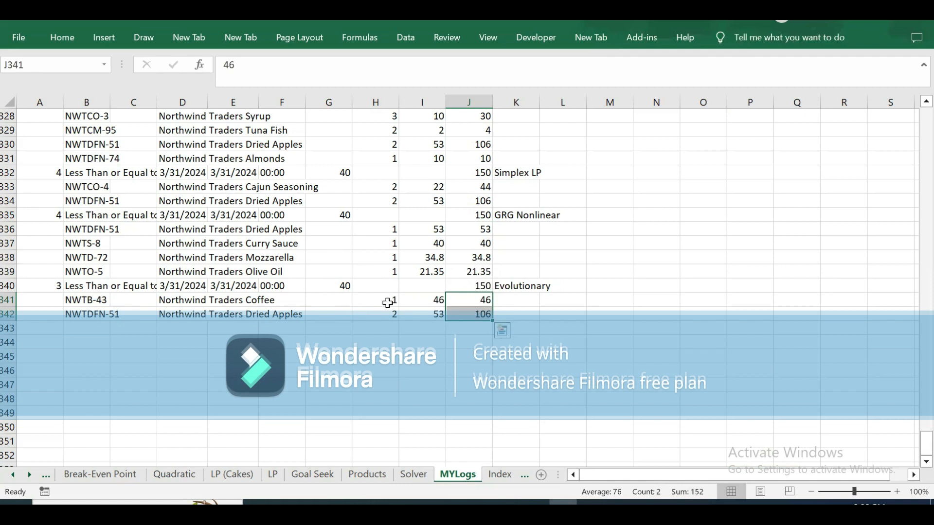
left_click(426, 300)
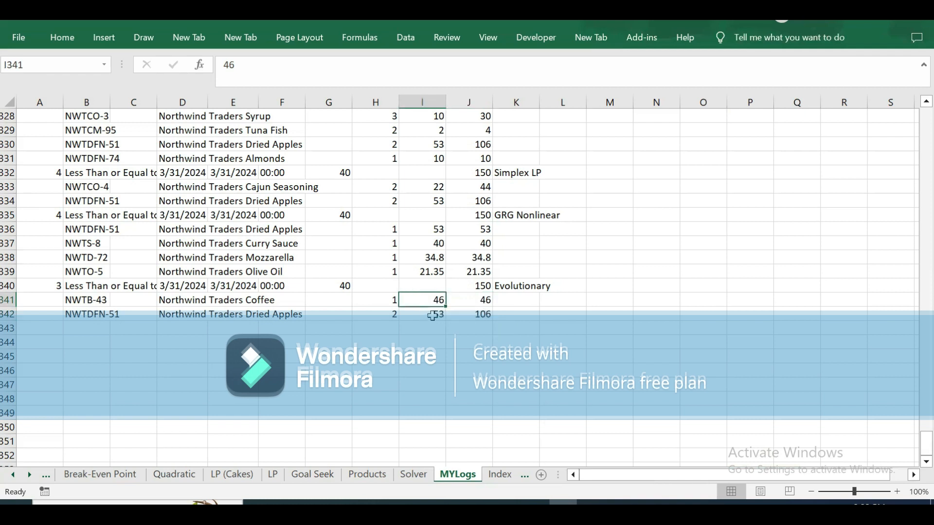
left_click(212, 298)
left_click(212, 314)
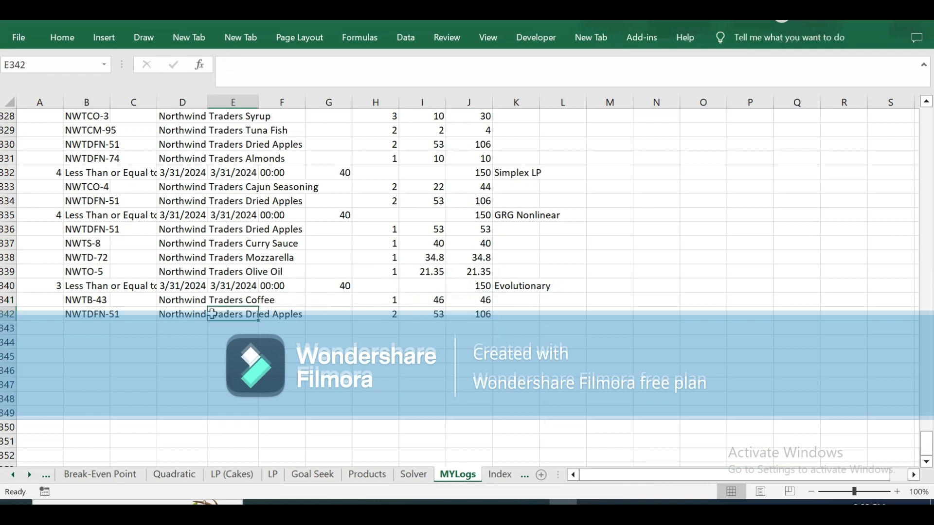
left_click(394, 315)
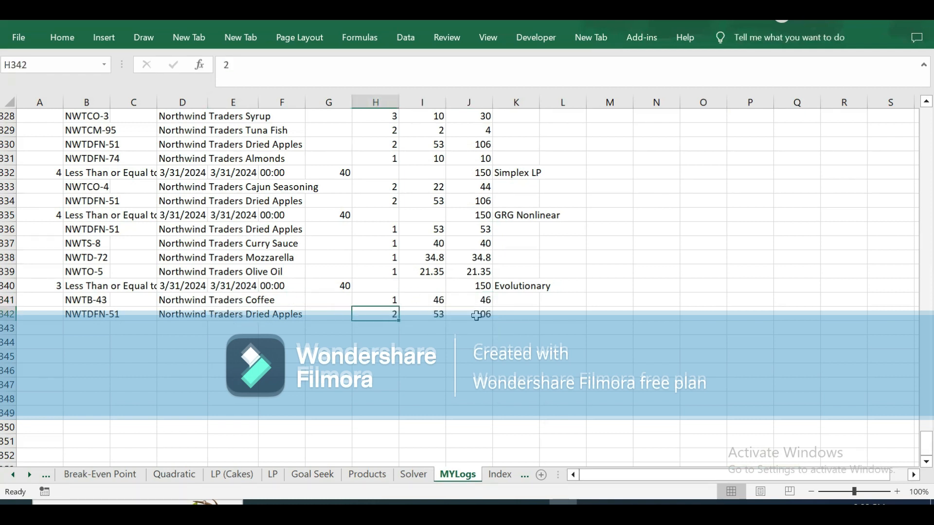
left_click(433, 317)
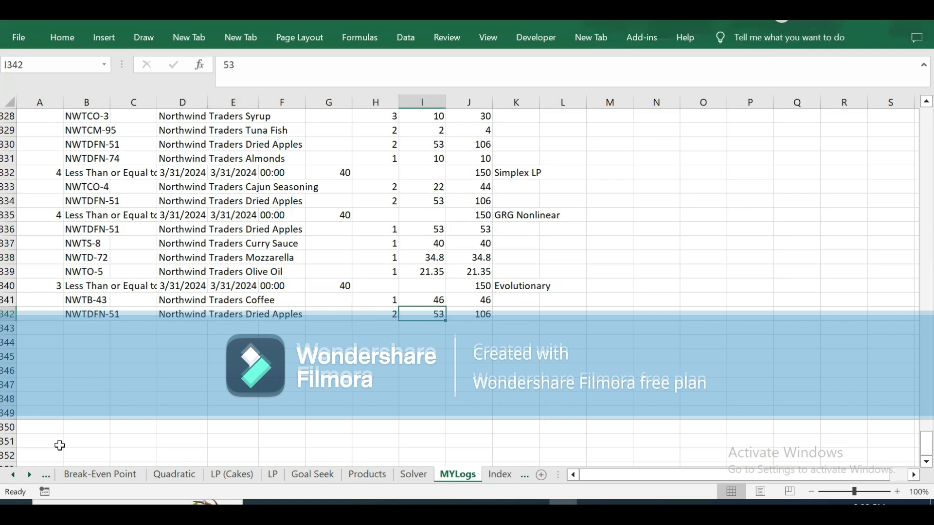
Switch to the Solver sheet and review the Evolutionary run's log entries in column B down to B14.
left_click(411, 475)
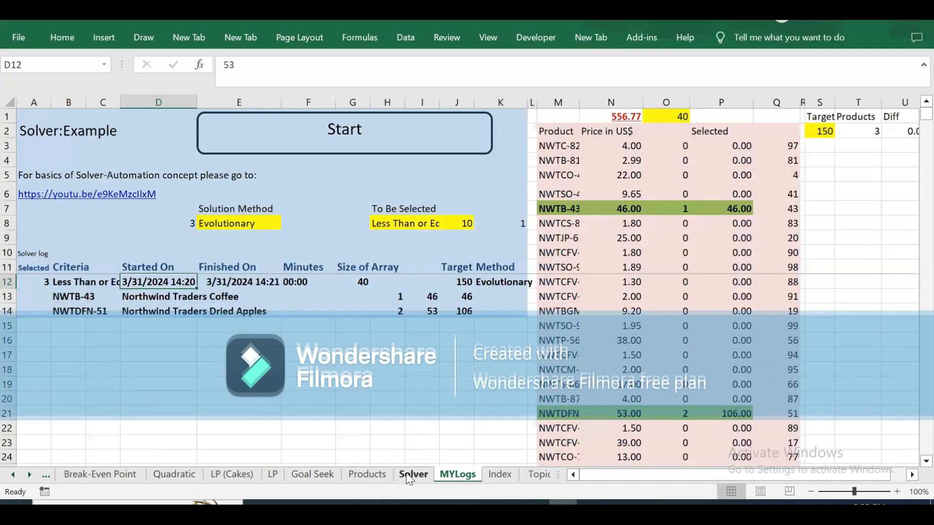
left_click(79, 240)
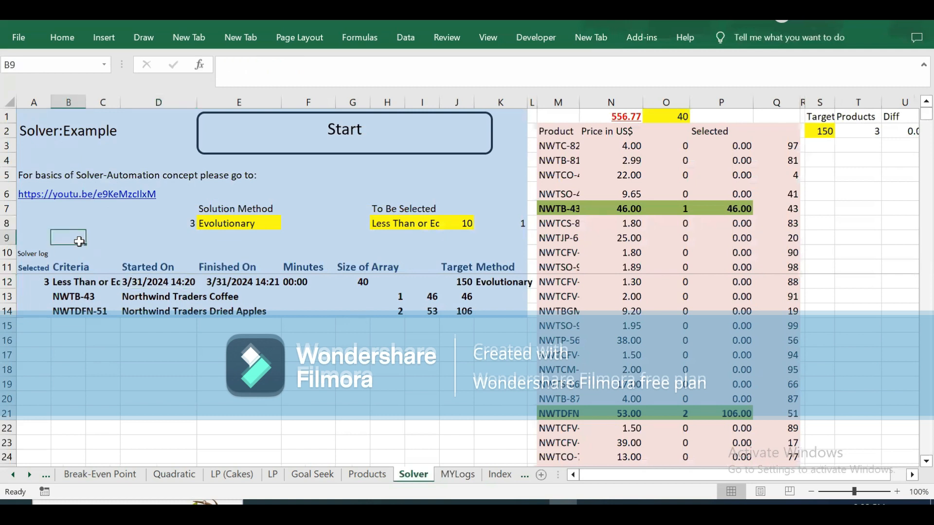
key("Down")
key("Down")
key("Down")
key("Down")
key("Down")
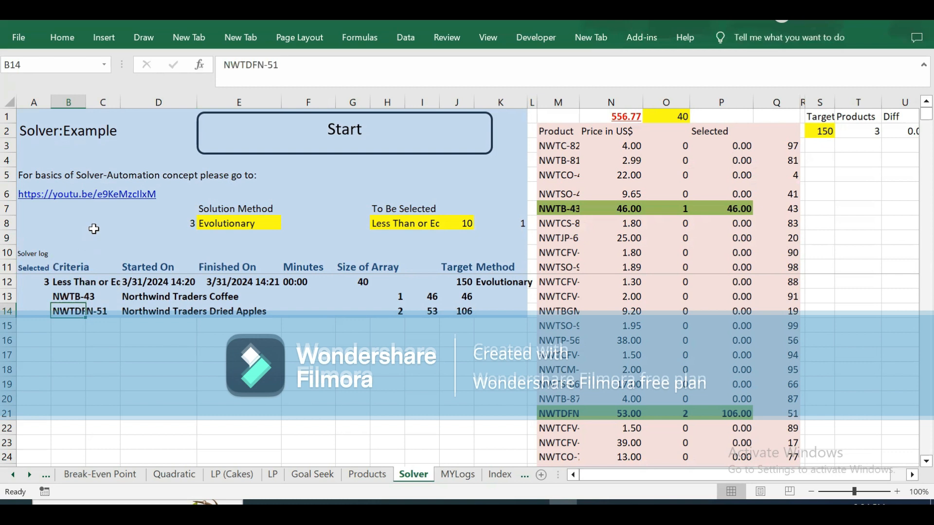
Examine the highlighted product row M7:P7 and the product list rows below it for selected items.
left_click_drag(549, 209, 736, 207)
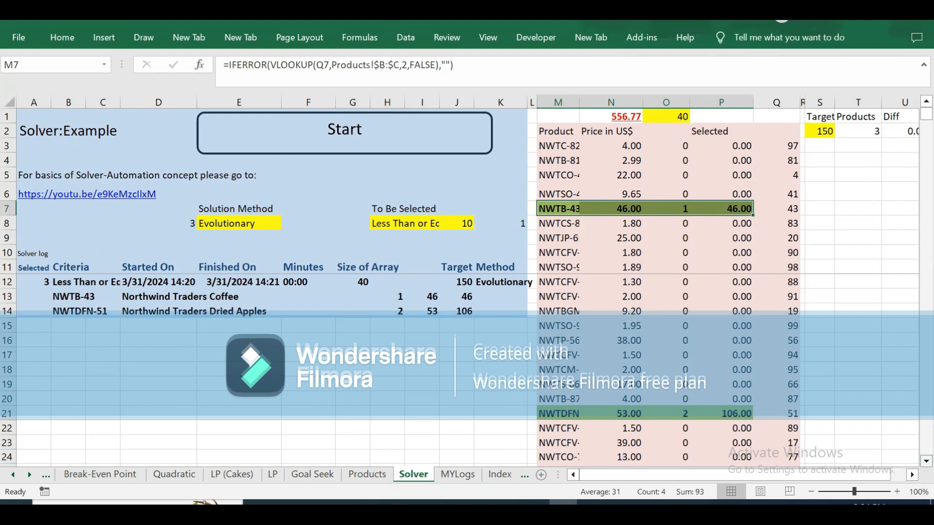
left_click(925, 461)
left_click(926, 461)
left_click(926, 461)
left_click(925, 460)
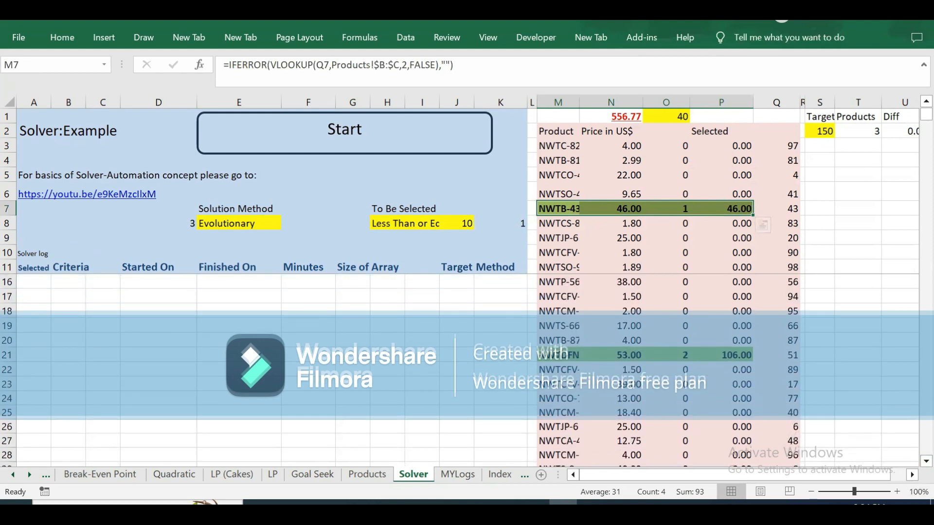
left_click(925, 101)
left_click(925, 101)
left_click(926, 101)
left_click(926, 101)
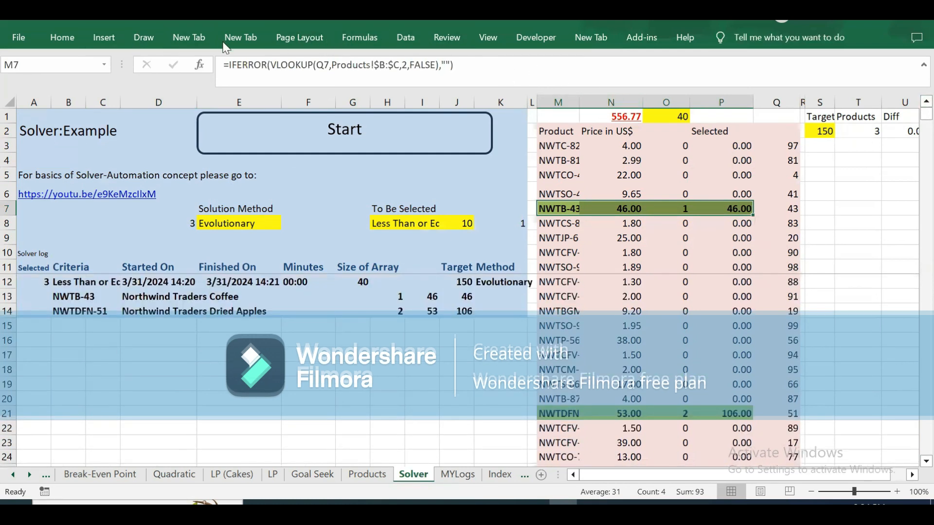
Review the conditional formatting rule applied to M7:P7 in the Rules Manager, and close it without changes.
left_click(62, 37)
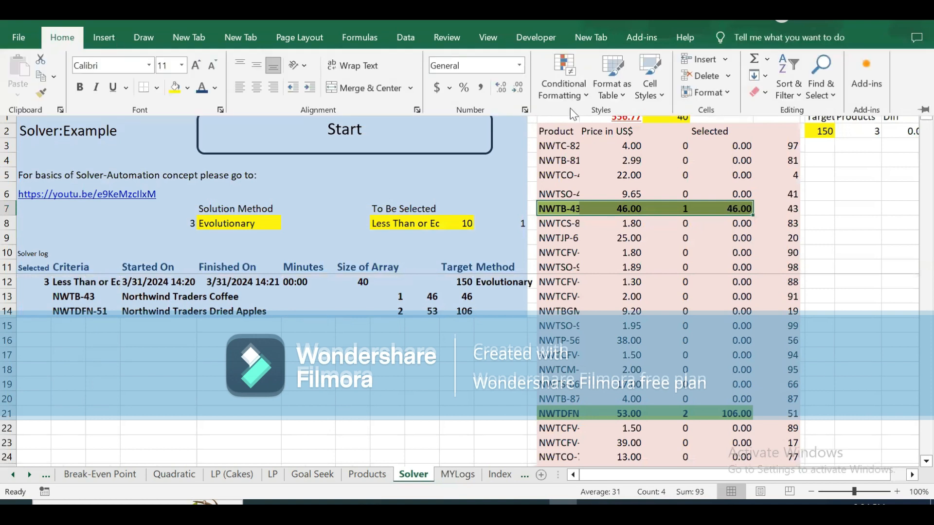
left_click(548, 71)
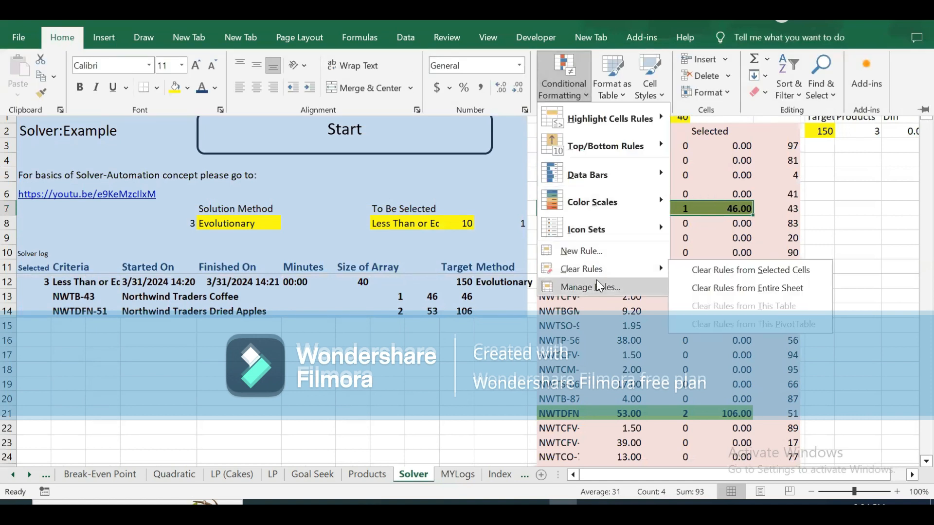
left_click(594, 281)
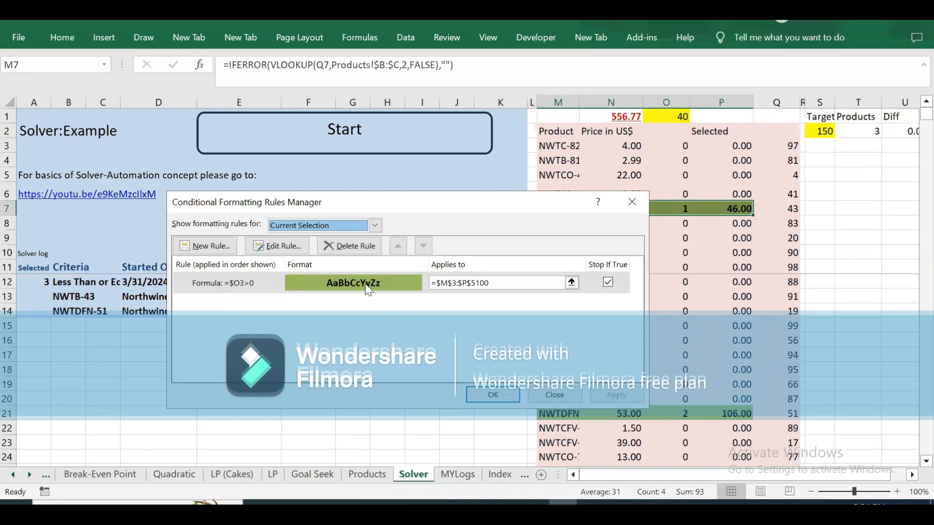
left_click(630, 210)
Inspect the two highlighted product rows, M7:P7 and M21:P21, and their selected quantities.
left_click(683, 208)
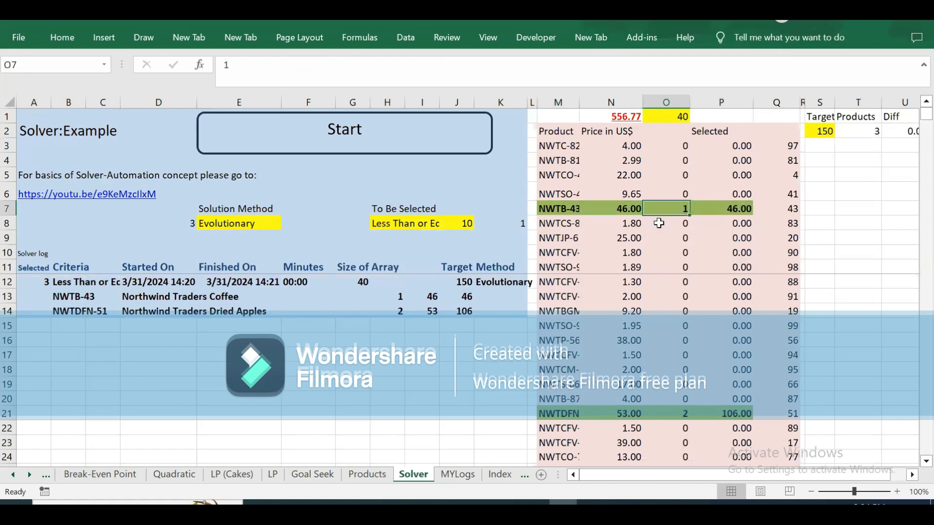
left_click_drag(542, 212, 730, 213)
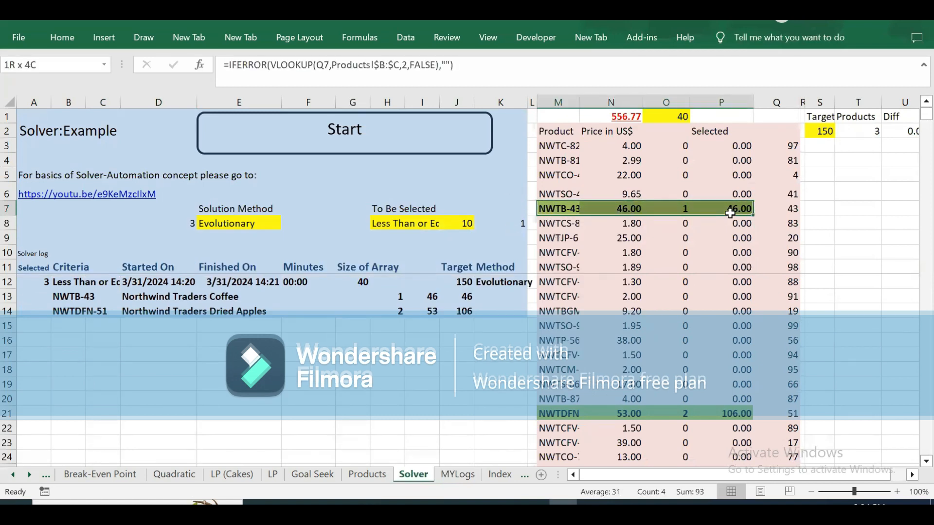
left_click(554, 414)
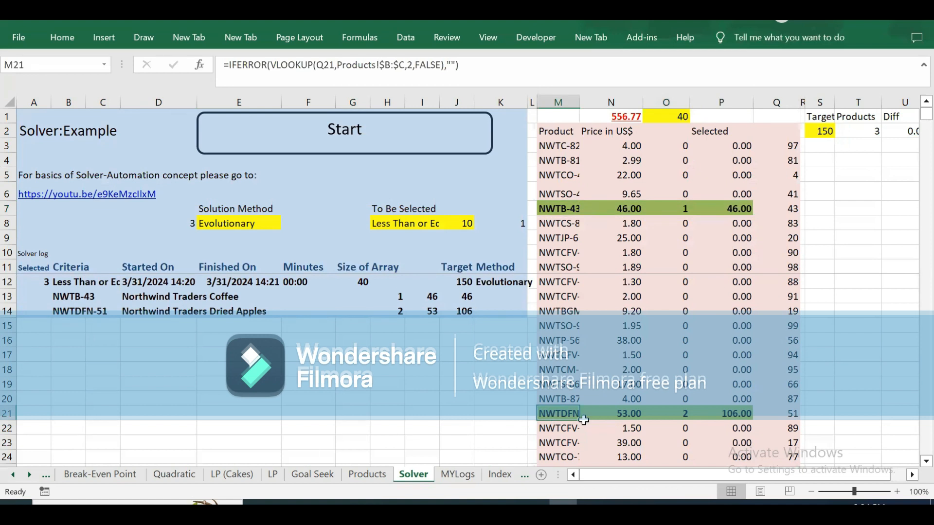
left_click_drag(584, 420, 694, 408)
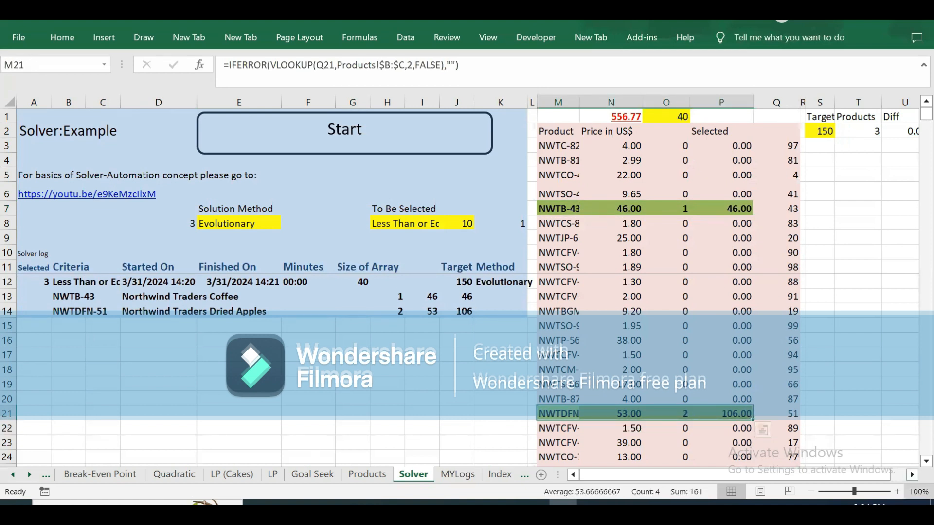
Look through the product list below row 21 for further highlighted rows, and return to its first product in M3.
left_click(926, 461)
left_click(925, 461)
left_click(926, 461)
left_click(926, 461)
left_click(926, 461)
left_click(926, 461)
left_click(926, 461)
left_click(926, 461)
left_click(926, 461)
left_click(925, 461)
left_click(926, 461)
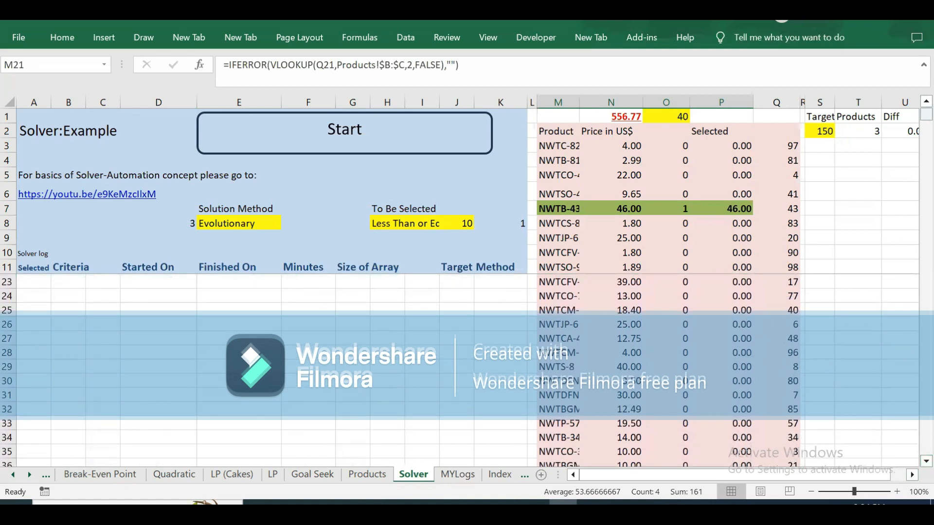
left_click(926, 101)
left_click(925, 101)
left_click(926, 101)
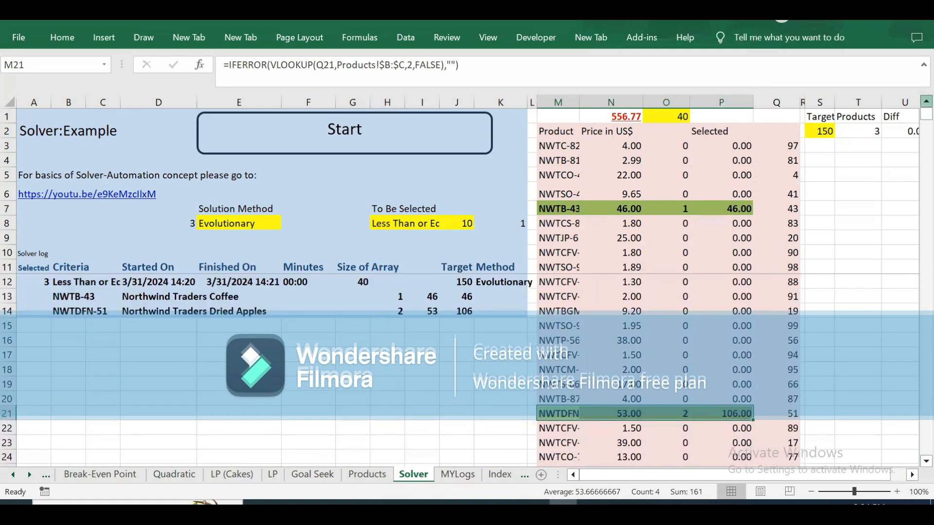
left_click(574, 147)
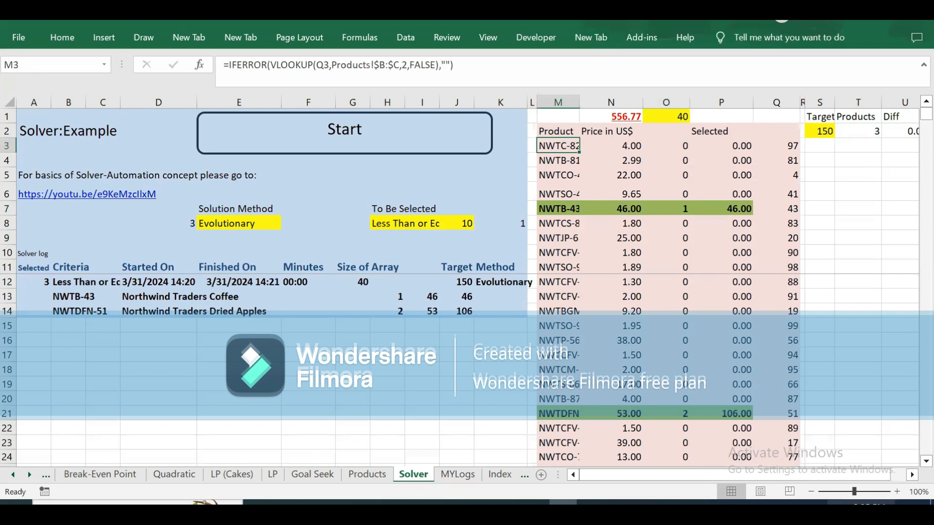